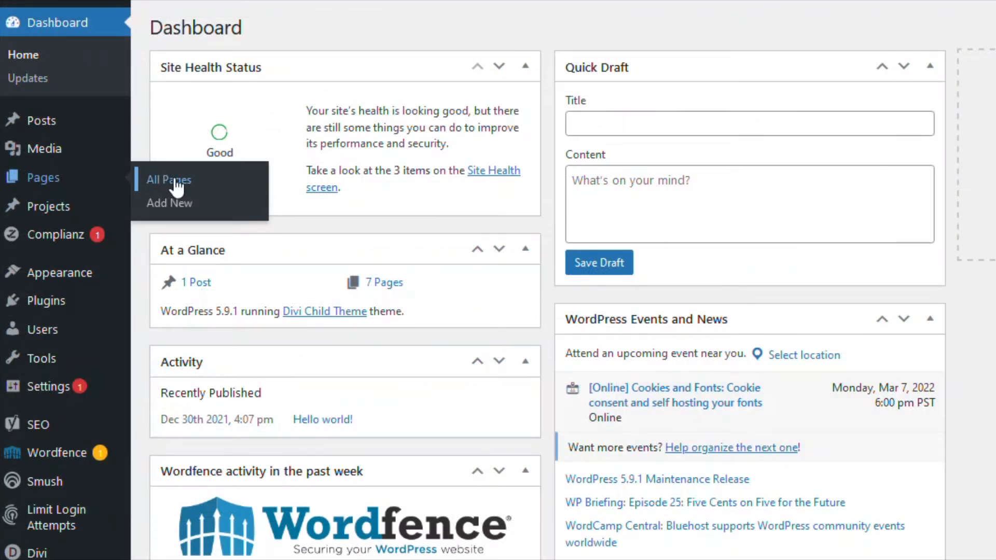
Open the Contact page in the WordPress editor from the All Pages list.
left_click(176, 181)
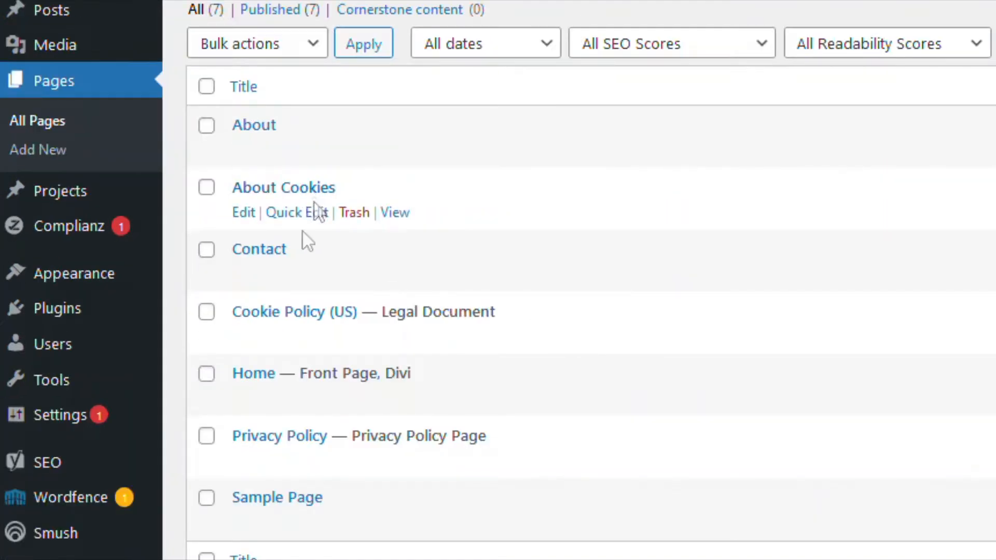
left_click(241, 274)
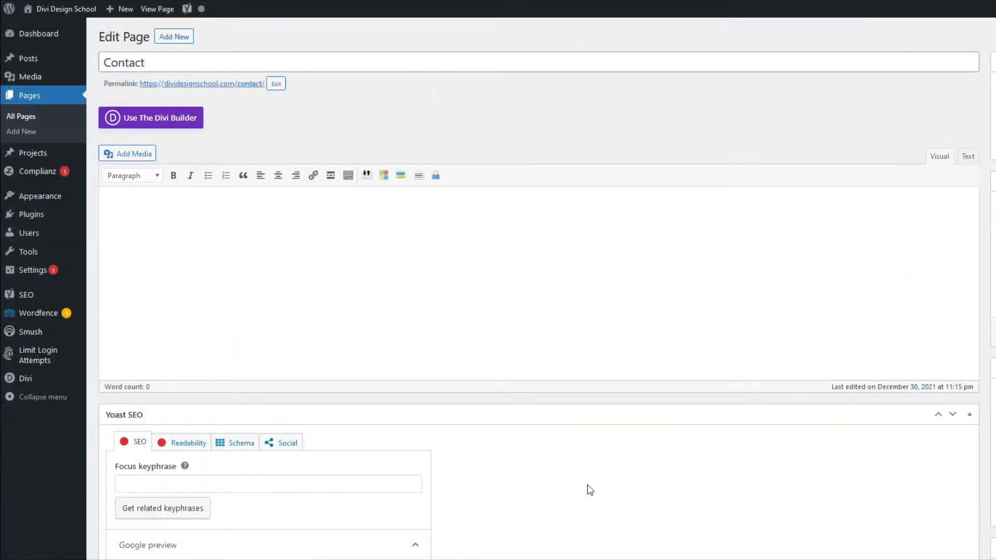
Switch the Contact page to Divi, build from scratch, and add a 2/3 + 1/3 row.
left_click(170, 123)
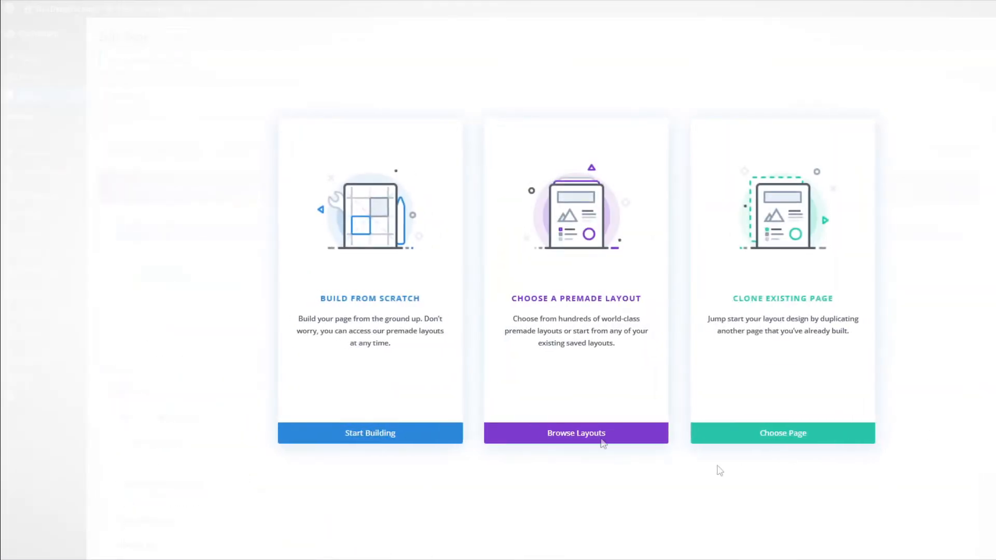
left_click(388, 234)
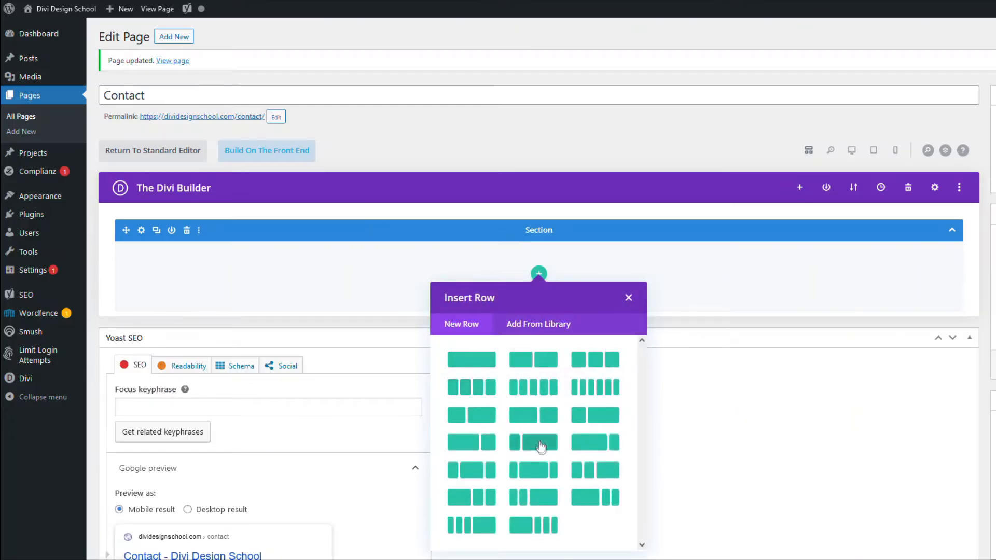
left_click(529, 417)
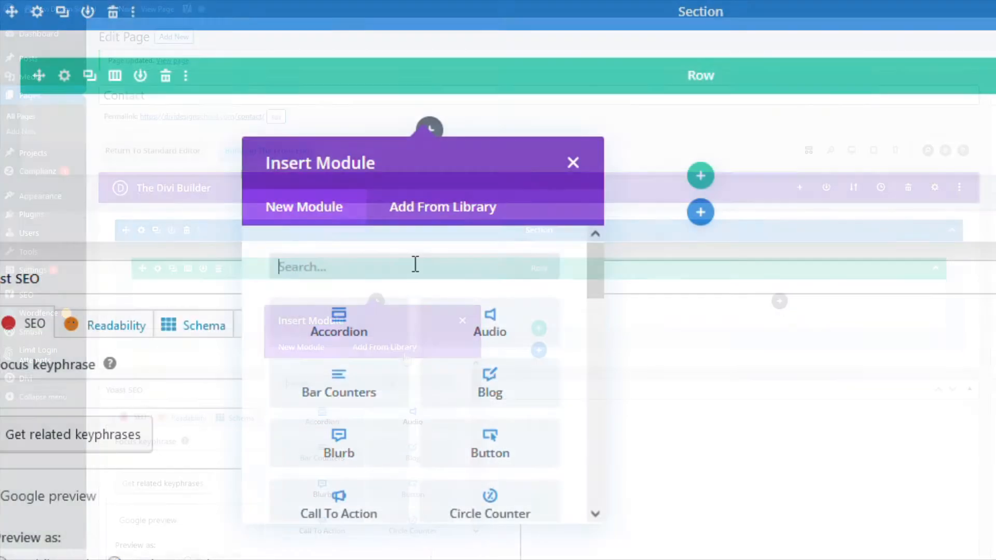
Insert a Contact Form module into the new row.
scroll(438, 285, "down", 10)
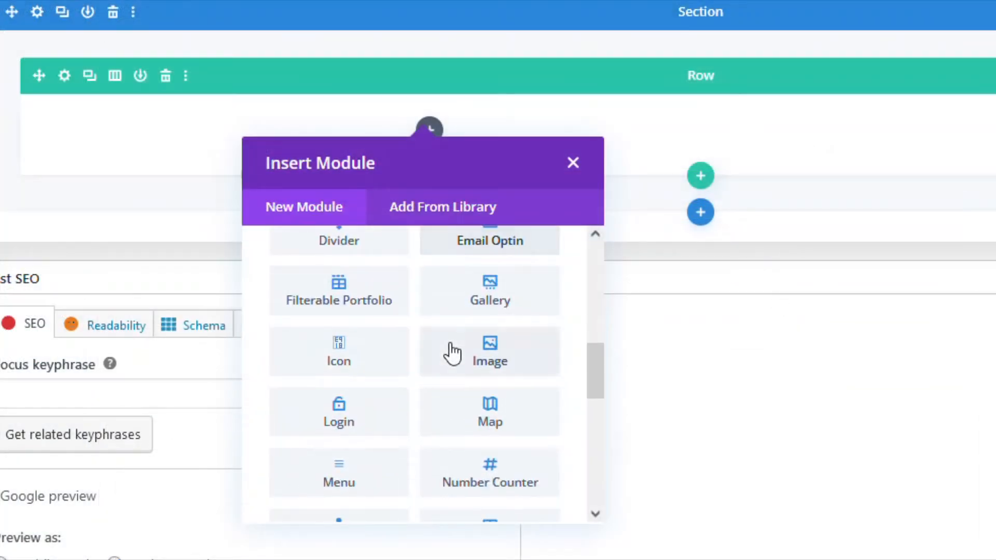
scroll(452, 351, "up", 7)
scroll(452, 353, "down", 2)
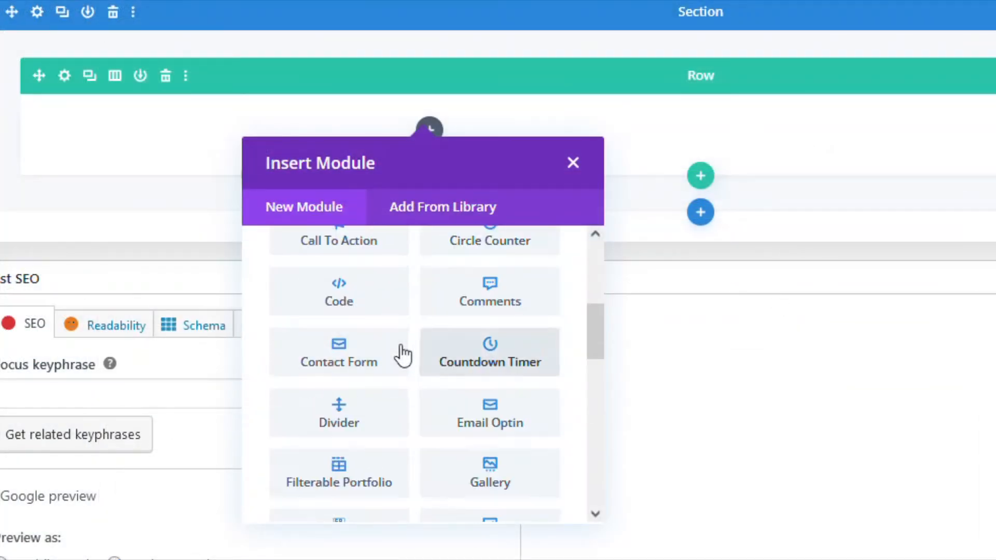
left_click(412, 360)
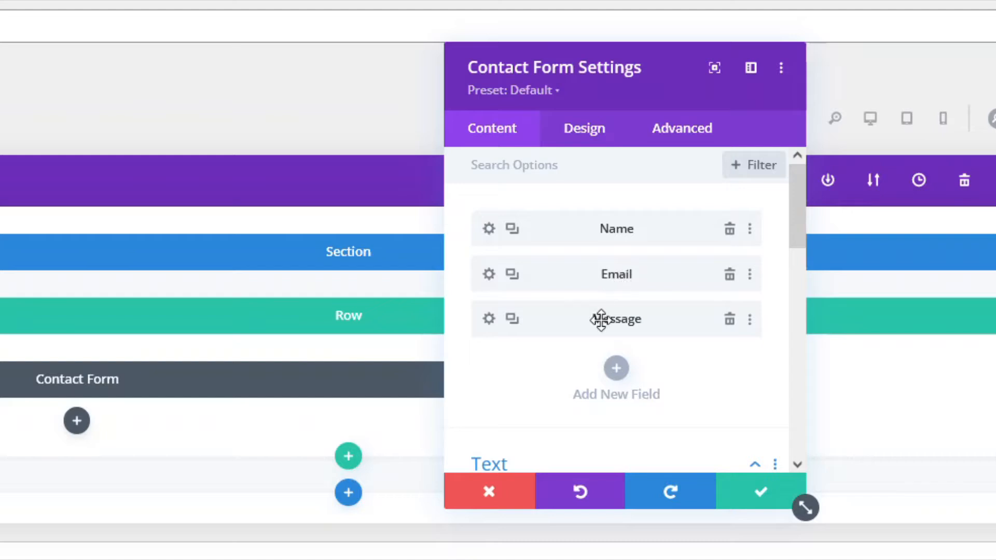
Title the form 'Contact Deb' with the success message 'Thank you . I will get back to you as soon as possible.'.
scroll(558, 397, "down", 5)
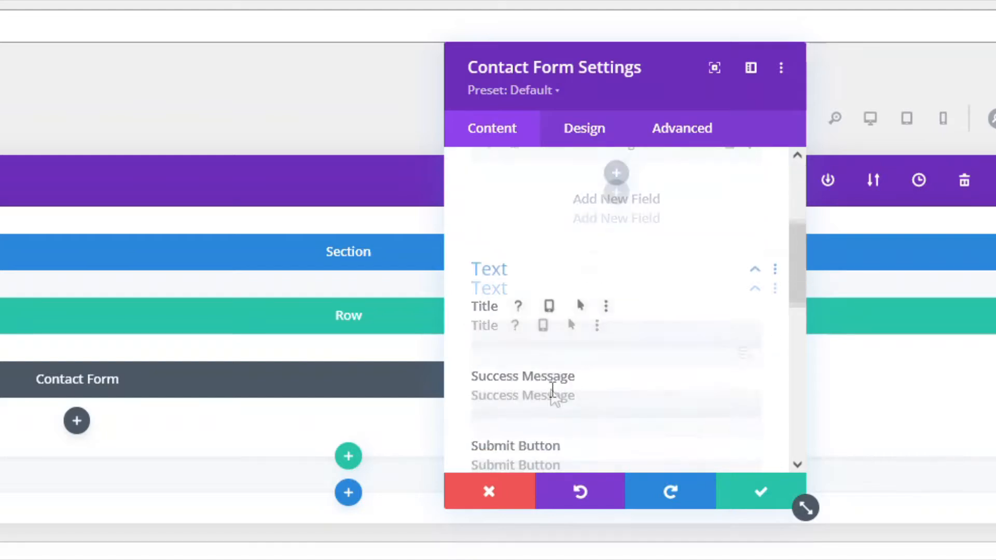
left_click(522, 321)
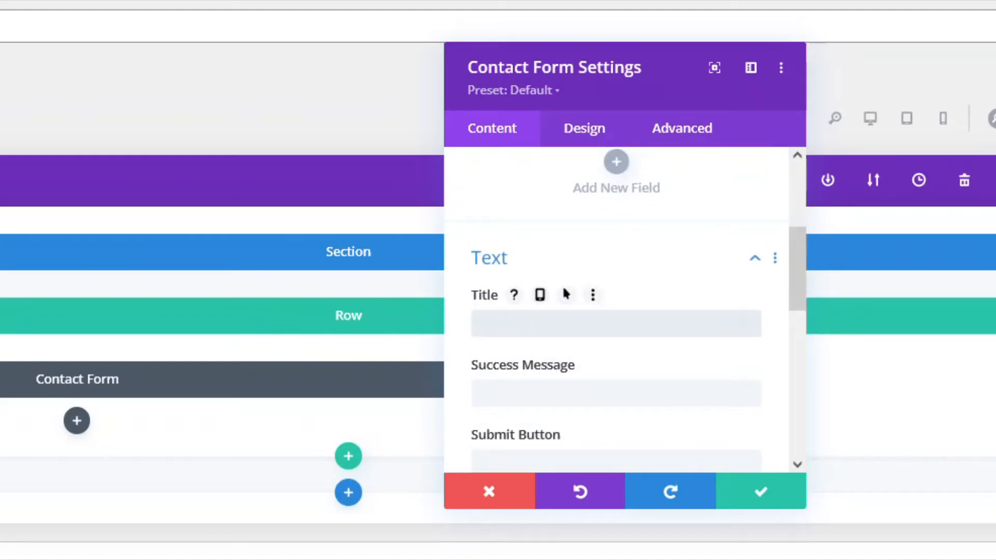
type("Contact Deb")
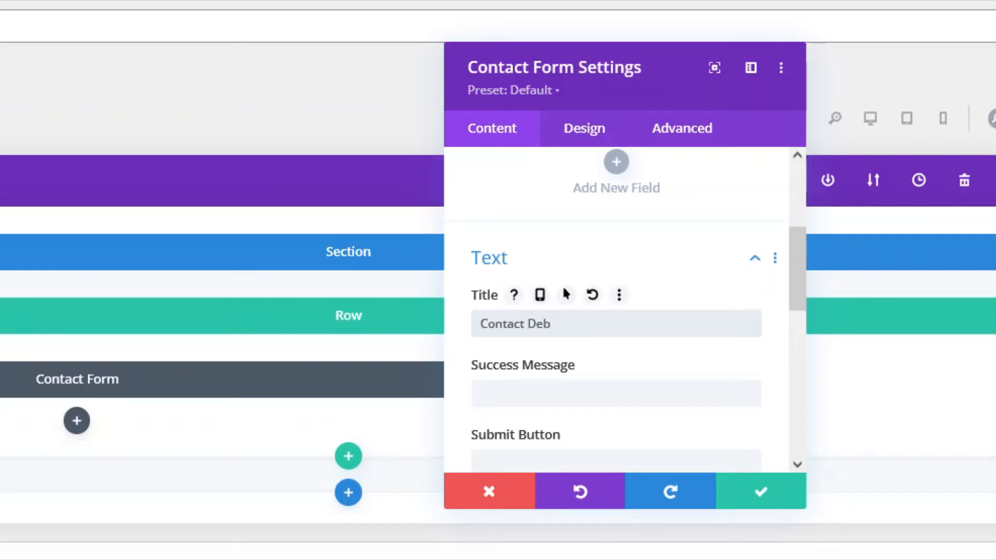
left_click(509, 394)
type("Thank")
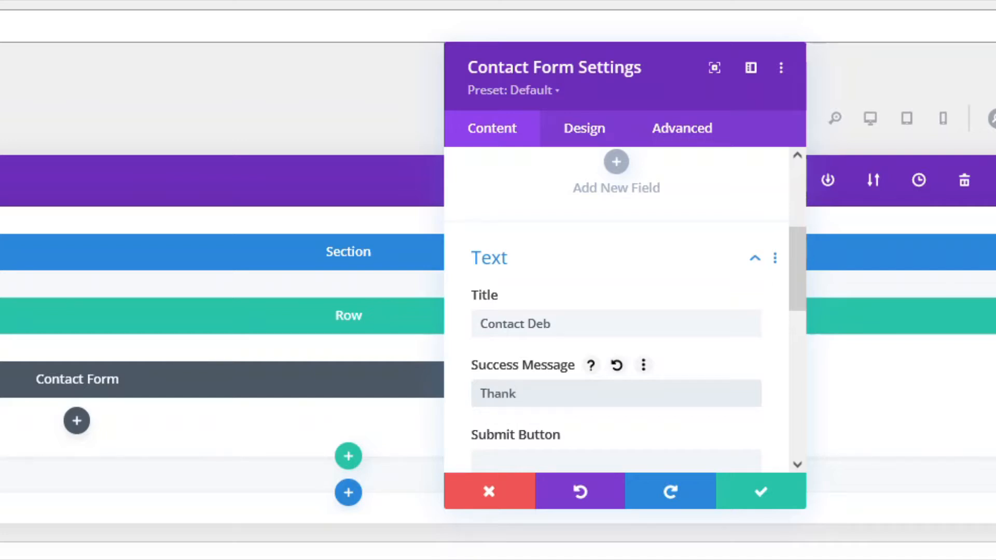
type(" you . I will get back to you")
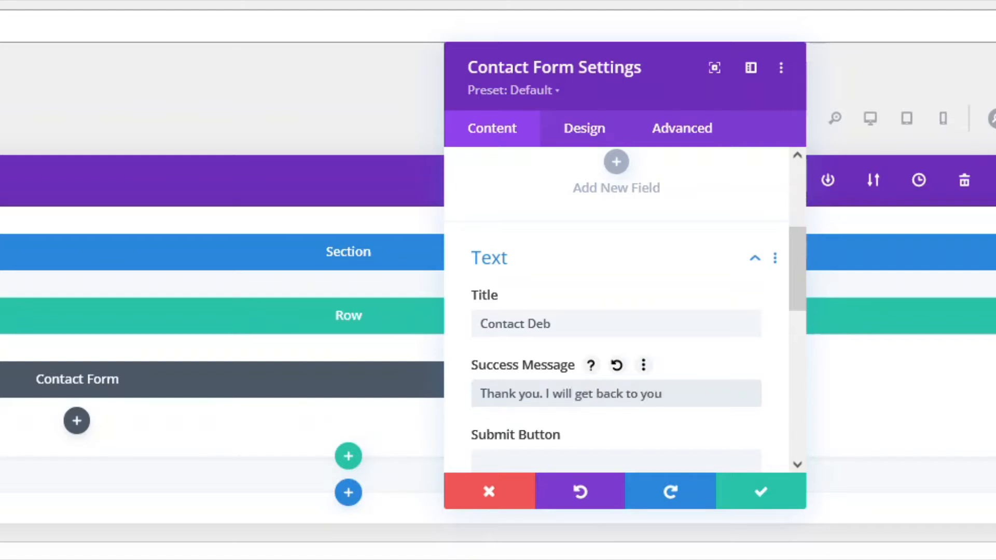
type(" as soon as possible.")
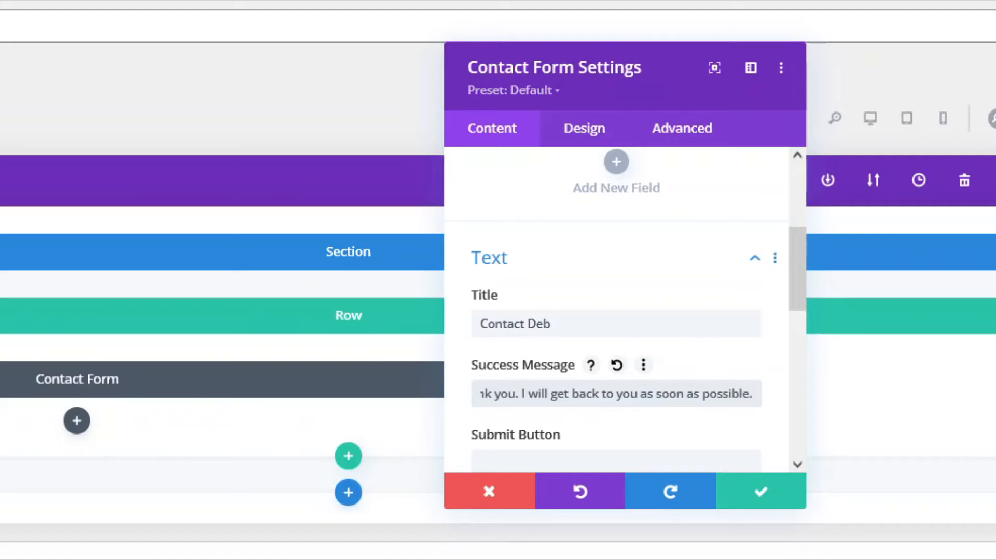
Set the form's submit button text to 'Submit'.
scroll(565, 391, "down", 2)
left_click(551, 360)
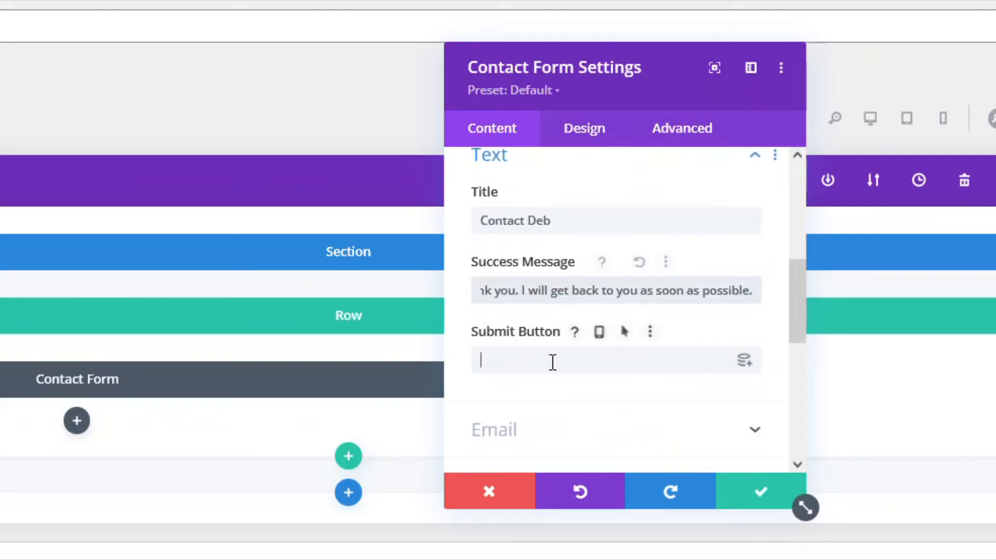
type("Submit")
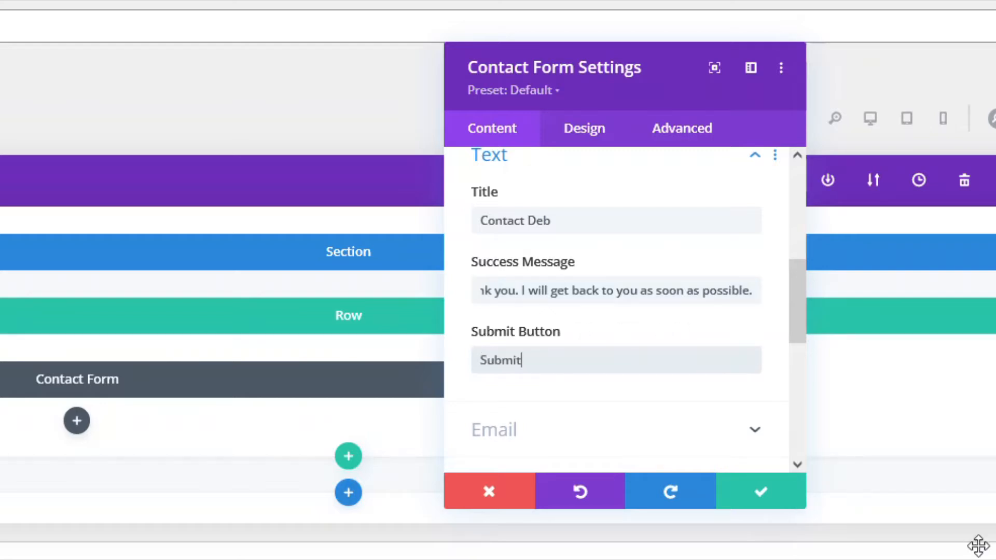
scroll(658, 378, "down", 4)
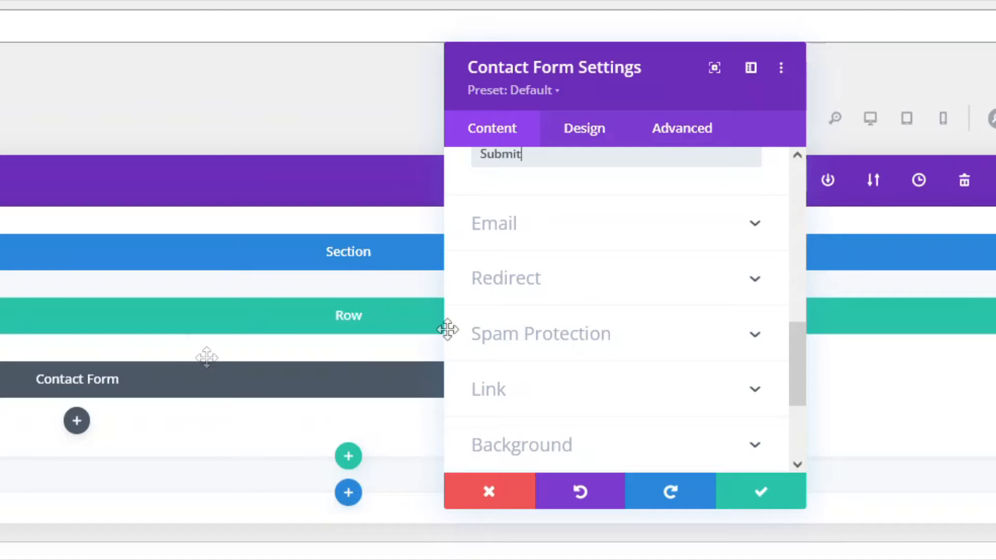
Enter the site owner's e-mail as the recipient address, leaving the redirect URL disabled.
left_click(747, 221)
left_click(531, 246)
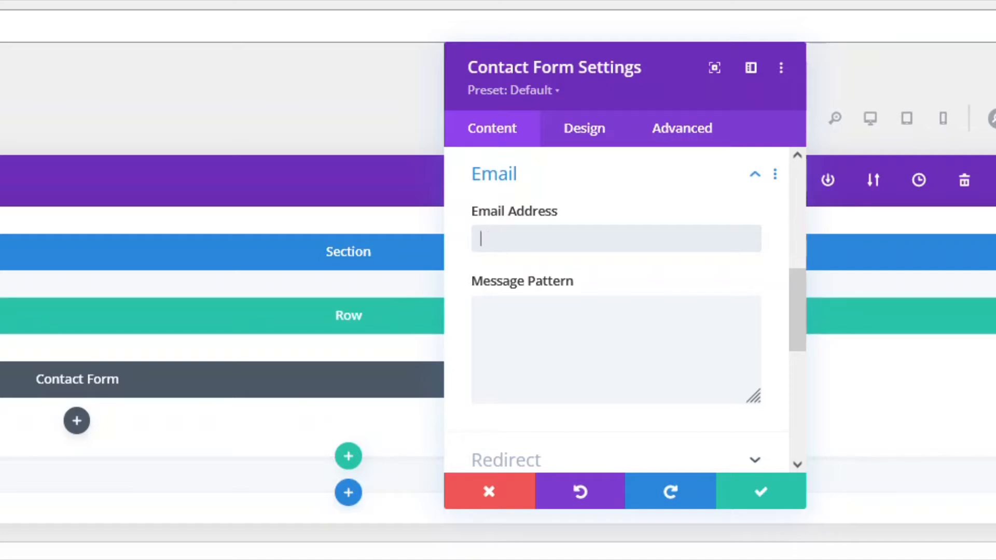
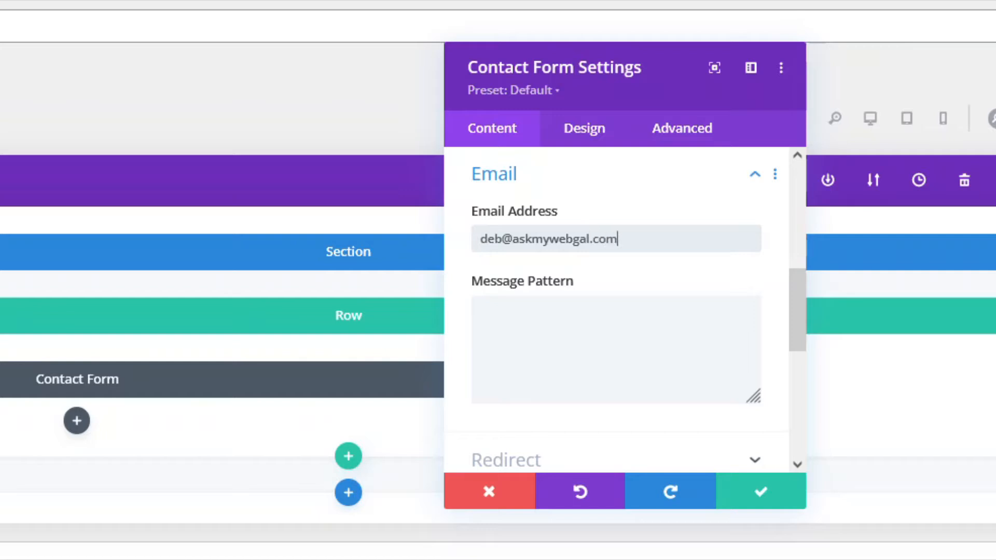
left_click(505, 378)
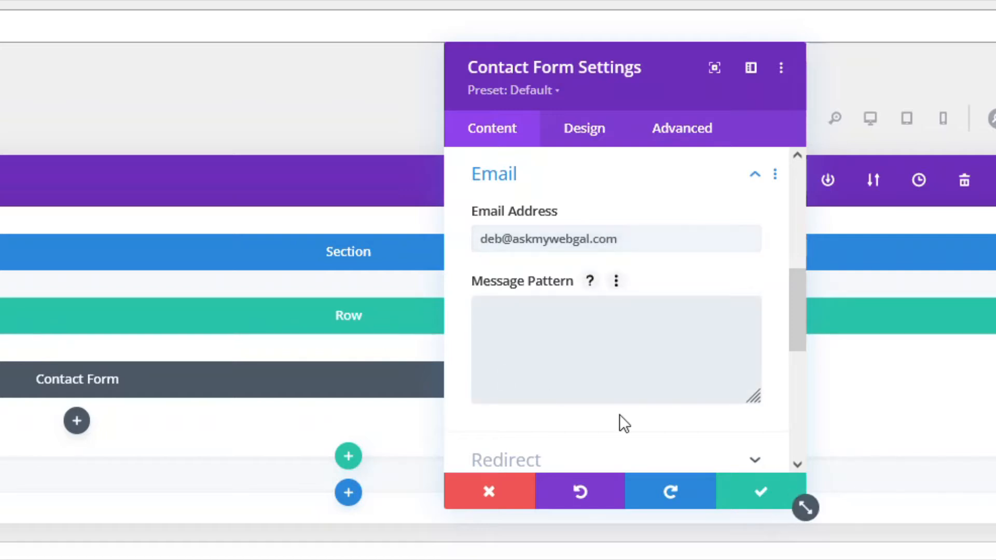
scroll(622, 422, "down", 4)
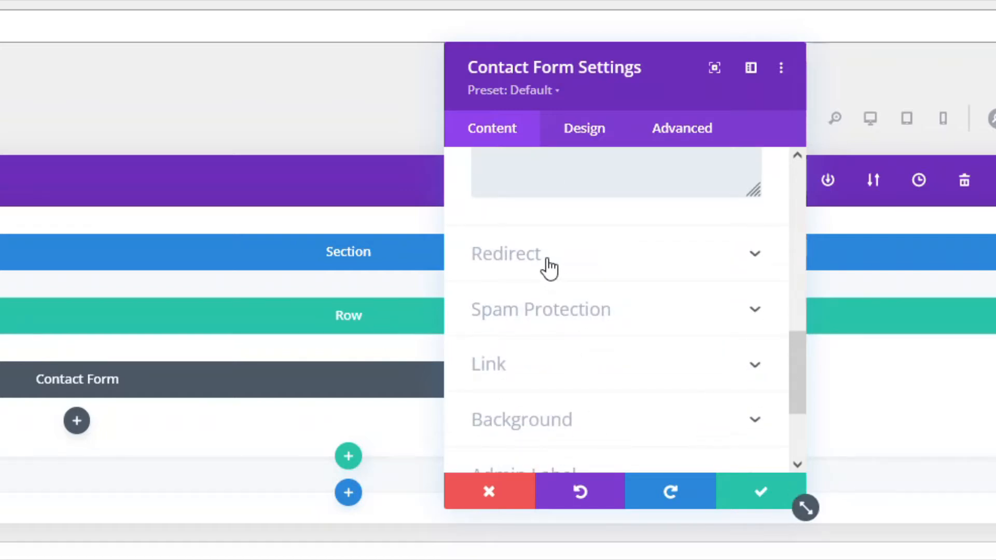
left_click(529, 259)
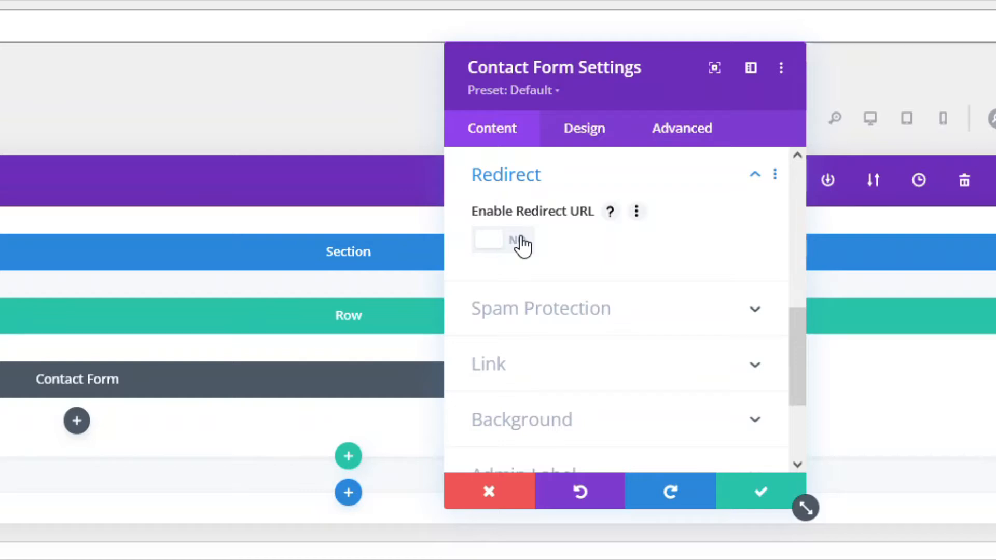
scroll(498, 312, "up", 5)
left_click(502, 358)
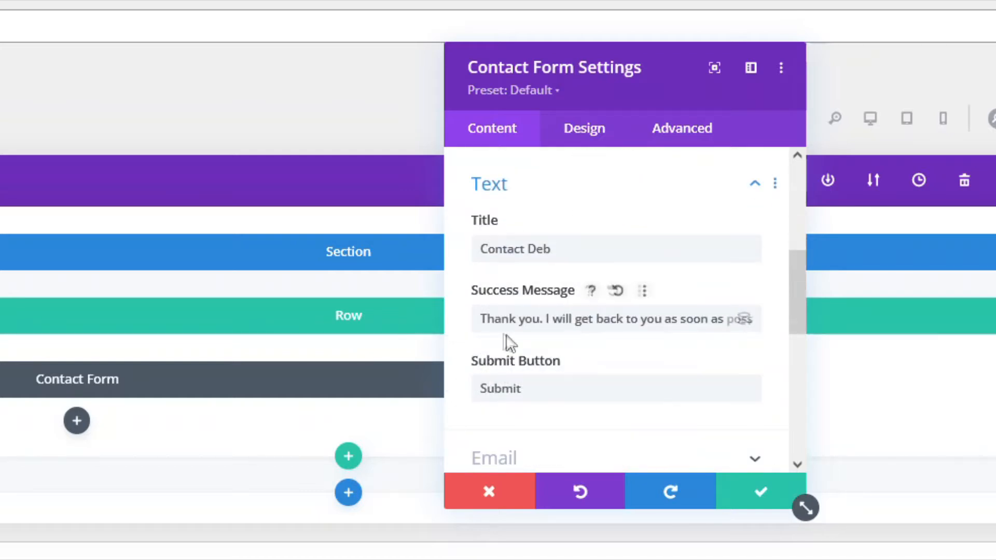
scroll(632, 372, "down", 5)
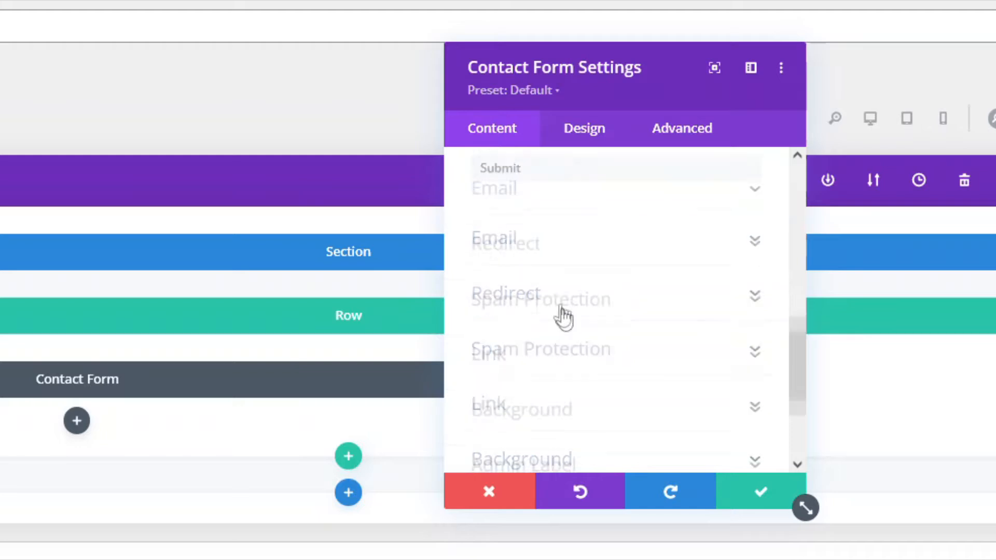
left_click(528, 271)
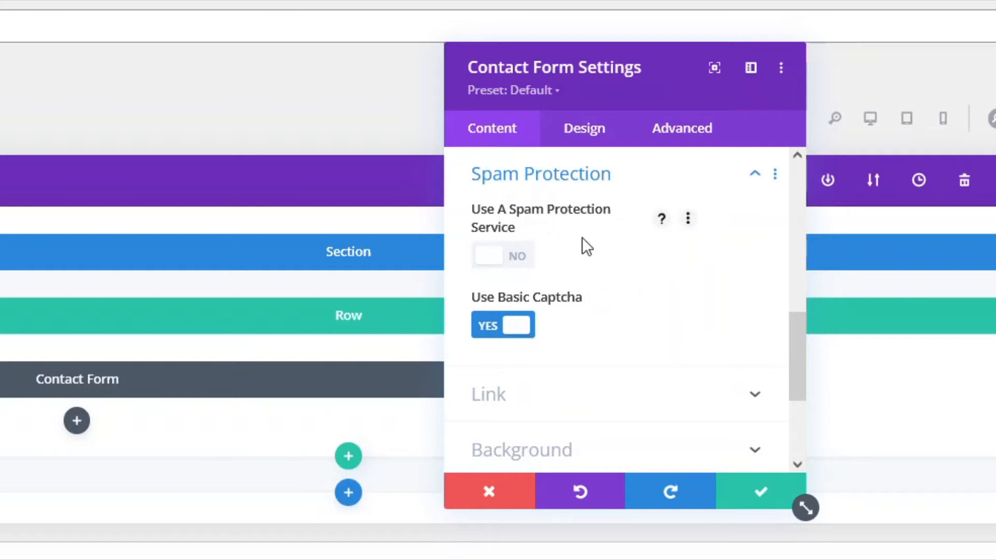
scroll(662, 304, "down", 2)
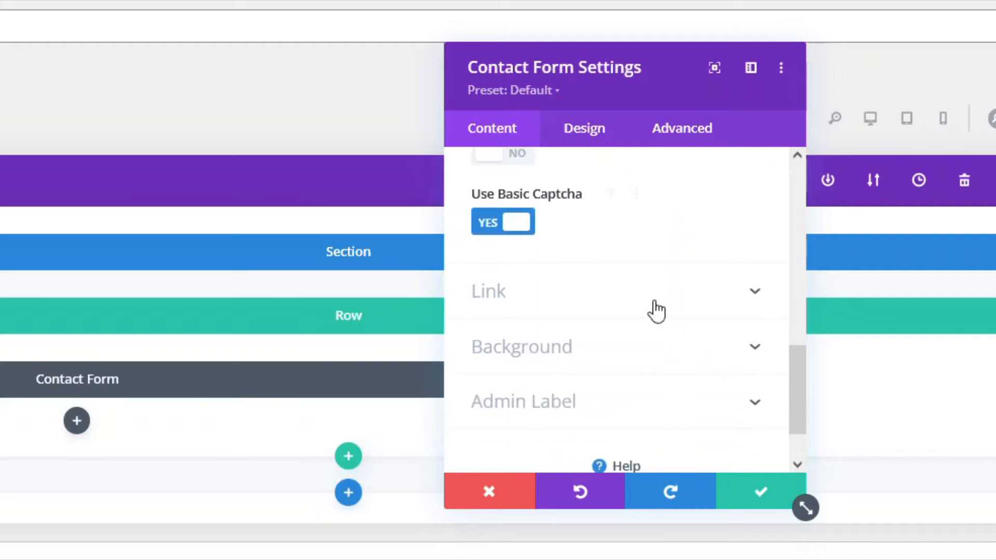
left_click(543, 299)
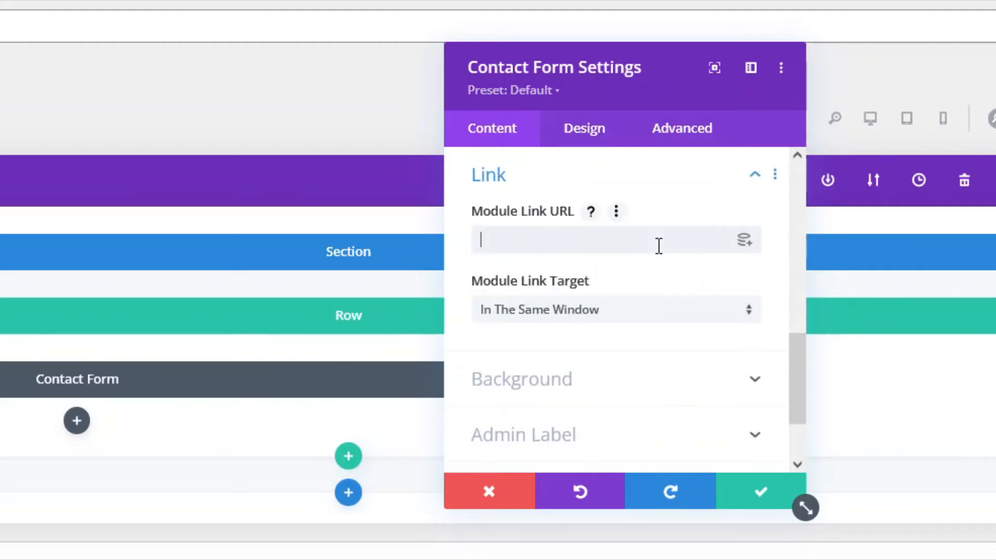
scroll(677, 332, "down", 2)
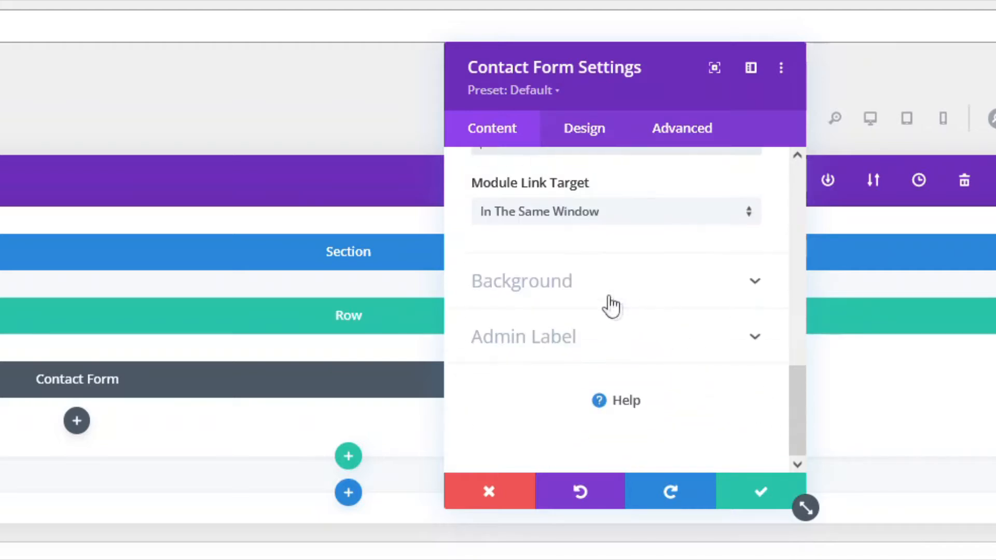
left_click(563, 283)
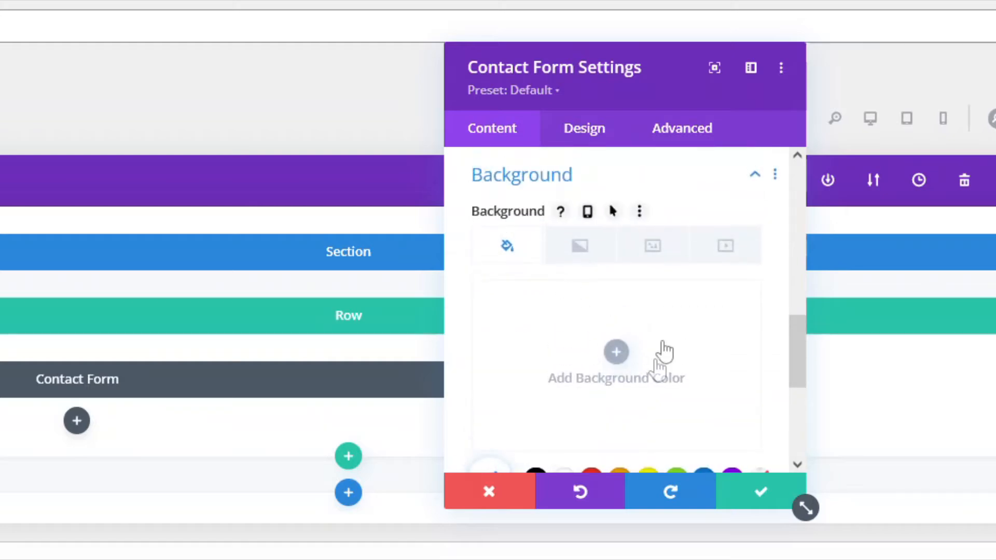
scroll(591, 368, "down", 2)
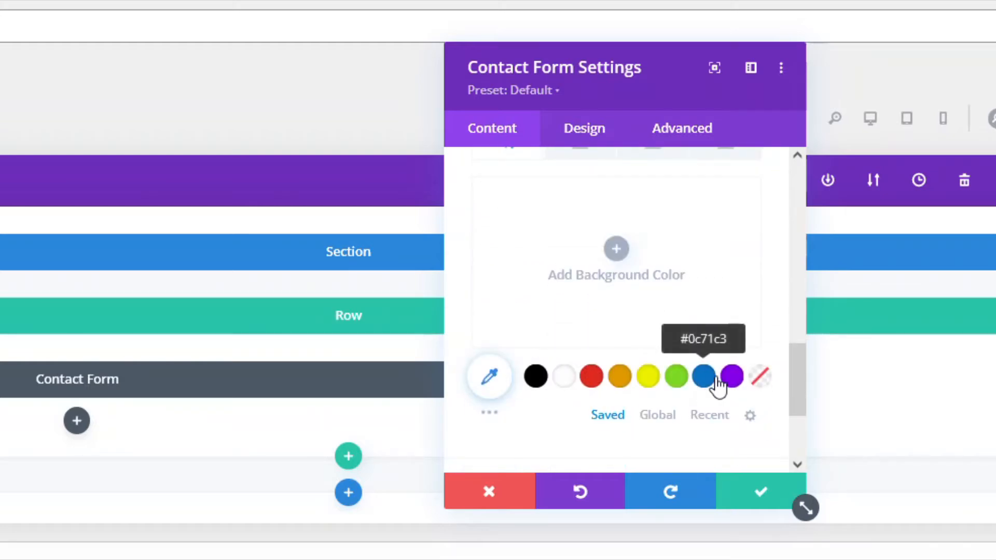
scroll(544, 385, "down", 2)
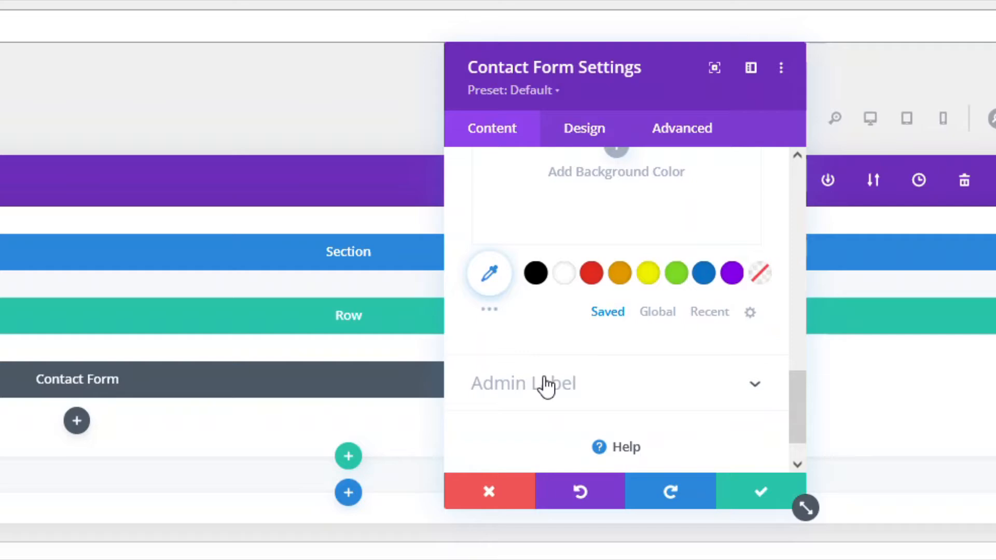
left_click(545, 384)
Save the contact form and place an empty Text module in the row's right column.
left_click(753, 499)
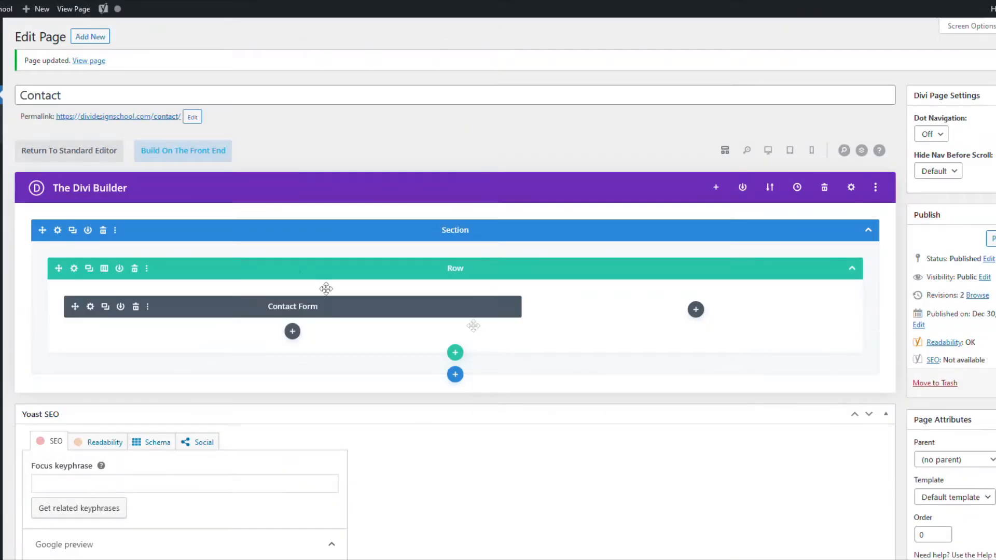
left_click(696, 310)
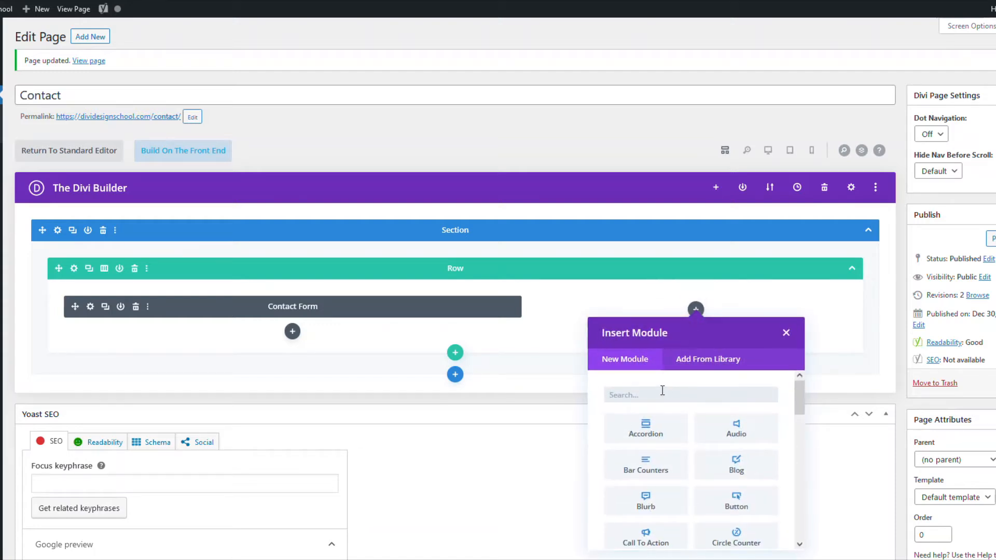
type("x")
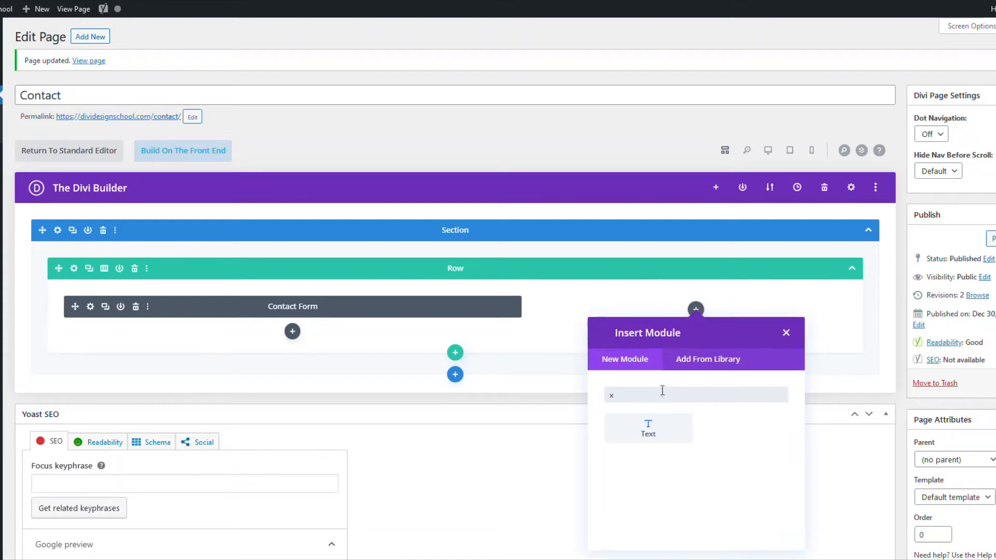
left_click(648, 430)
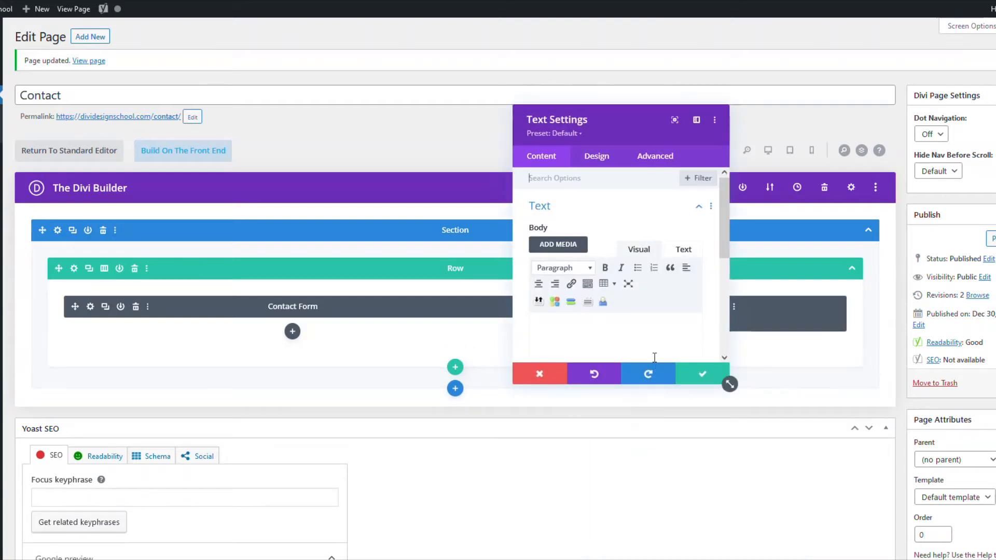
left_click(699, 374)
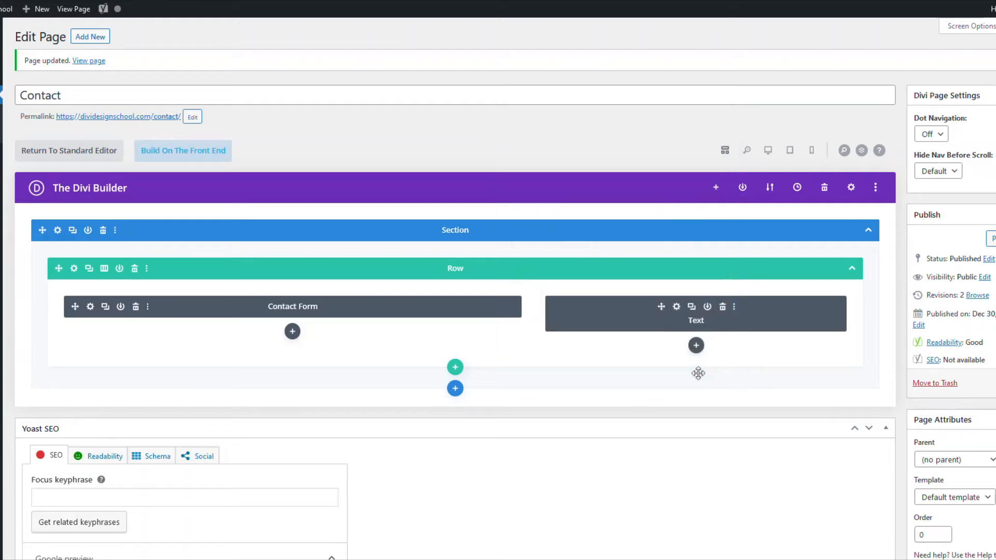
Load the Contact page in Divi's front-end Visual Builder to see the live form.
left_click(199, 155)
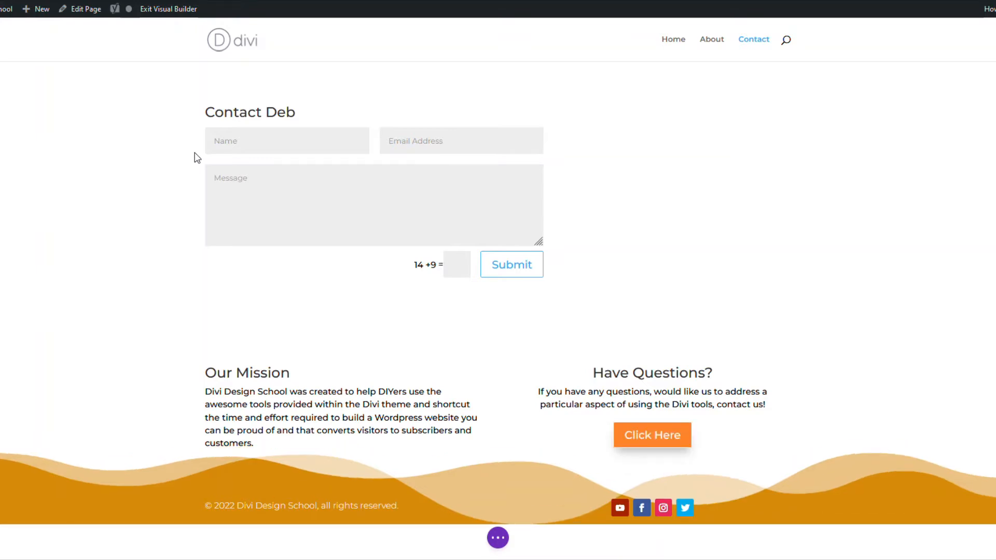
mouse_move(294, 125)
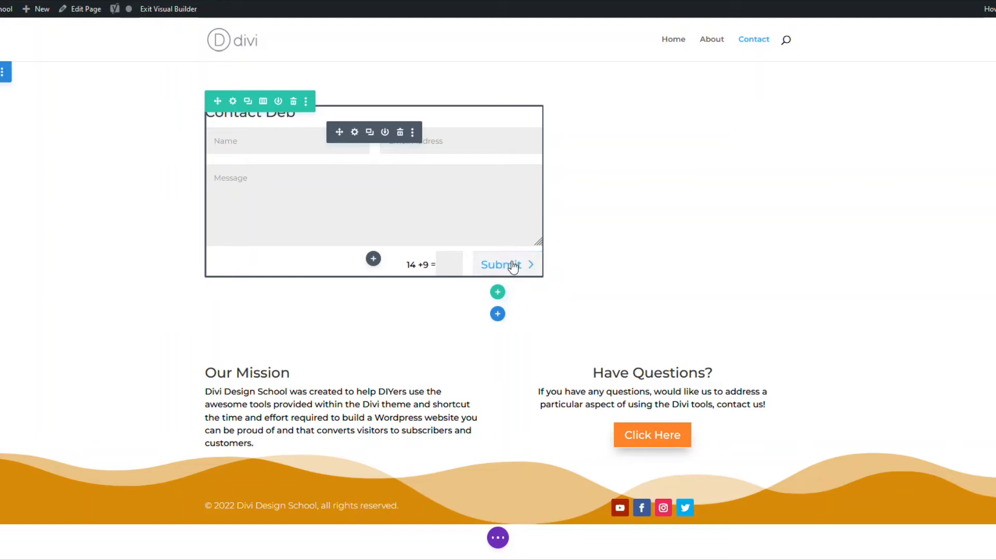
mouse_move(585, 355)
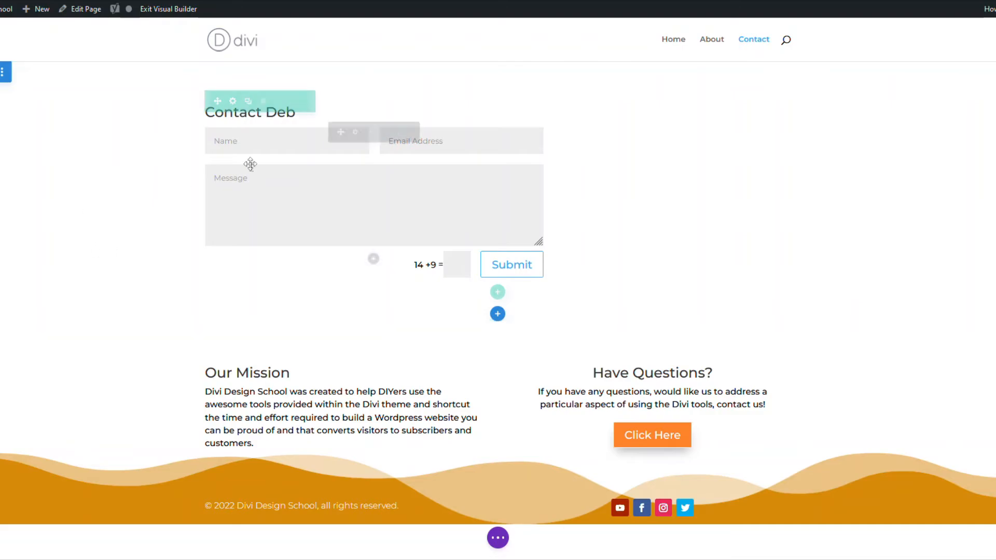
Add a Contact Deb form field with ID 'phone' and title 'Phone', expanding its field options.
double_click(264, 181)
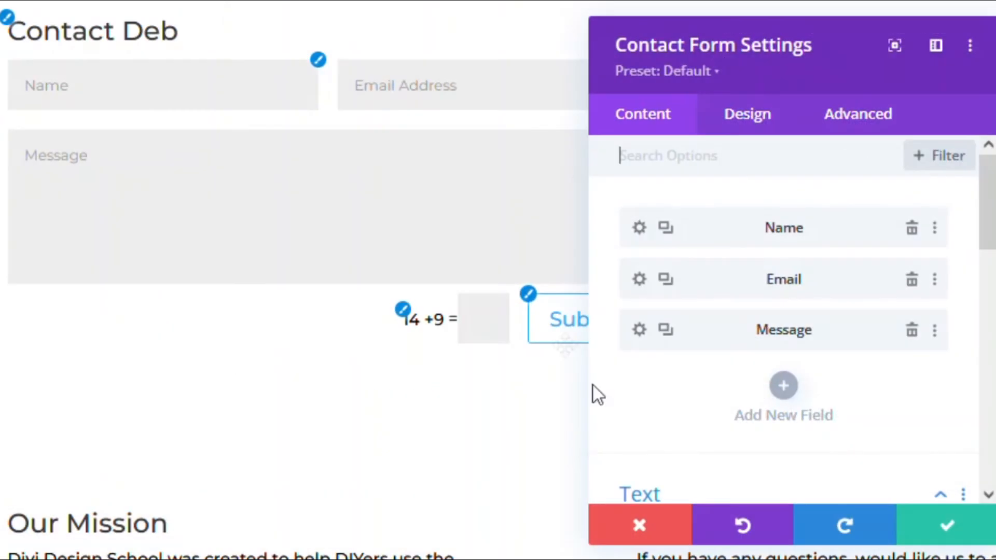
left_click(782, 390)
left_click(685, 290)
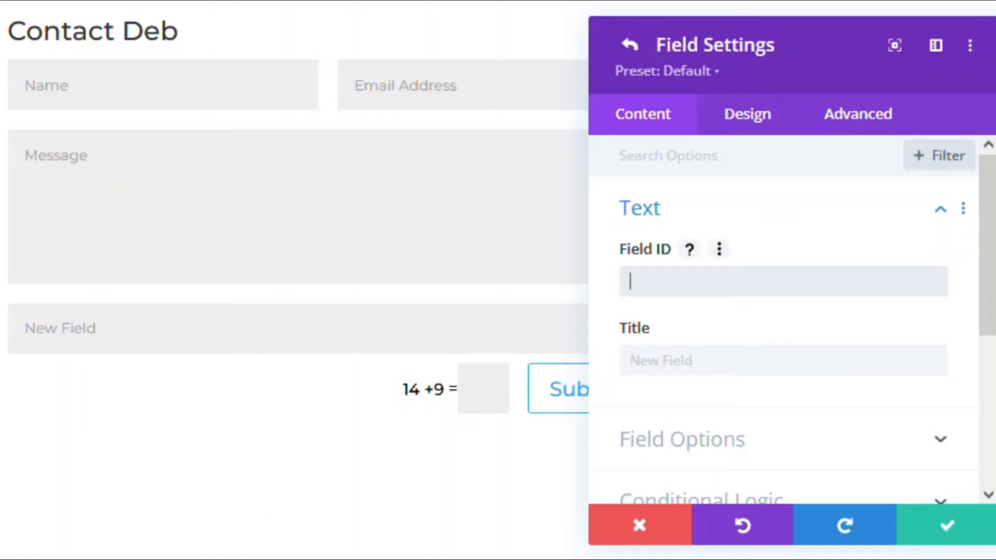
type("phone")
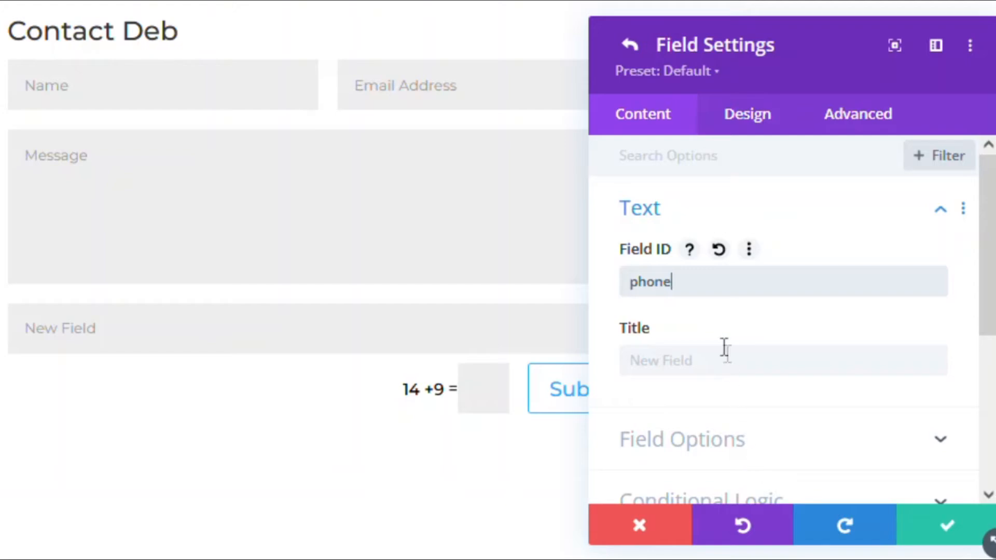
left_click(720, 352)
type("Phone")
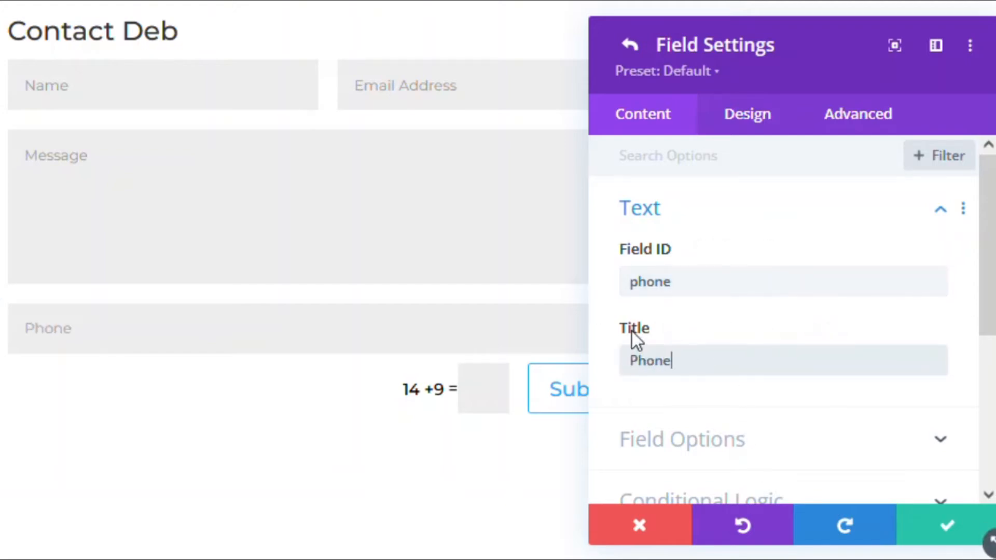
scroll(680, 340, "down", 2)
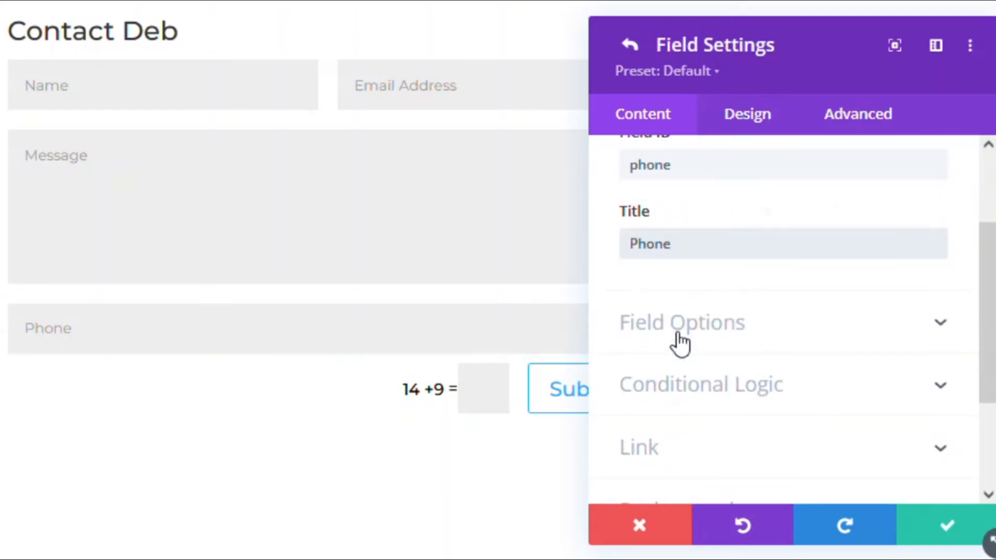
left_click(680, 328)
scroll(810, 259, "down", 2)
scroll(791, 223, "up", 2)
left_click(778, 240)
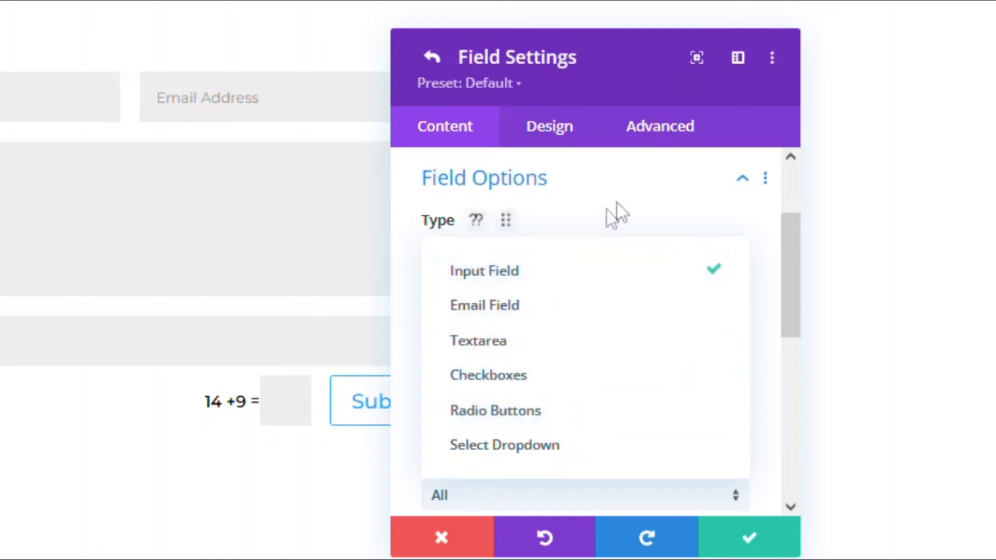
Keep Phone as an Input Field allowing Numbers Only (0-9) and set Required Field to No.
left_click(646, 186)
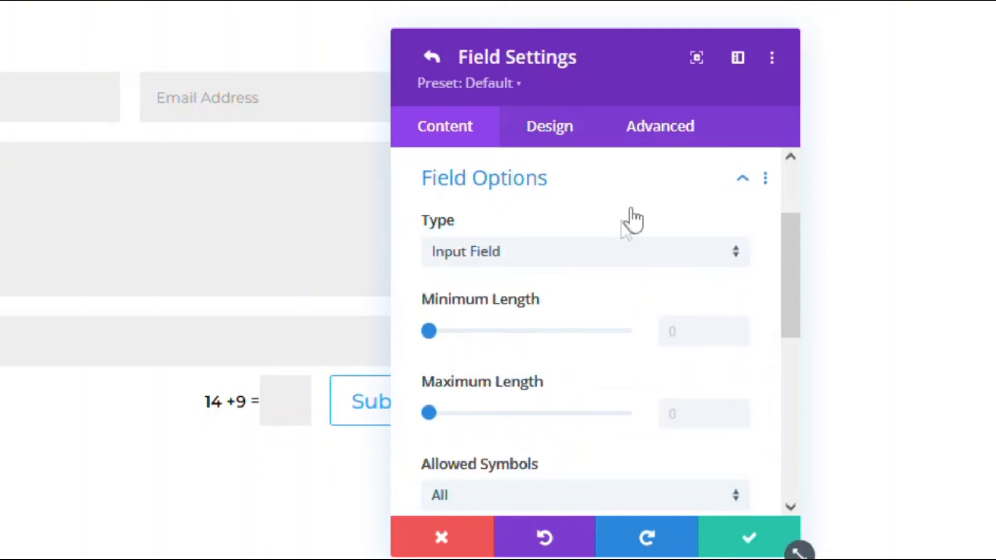
scroll(575, 384, "down", 2)
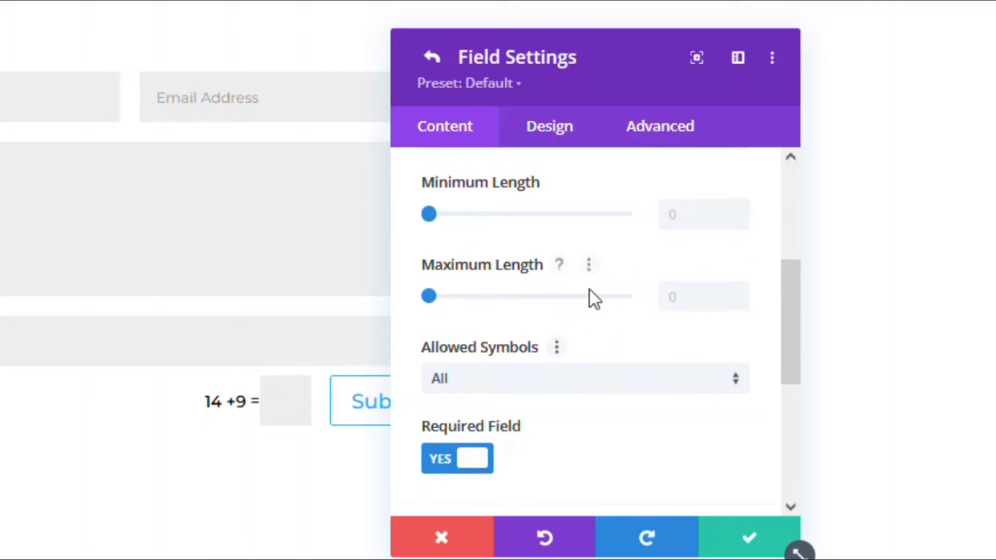
left_click(682, 300)
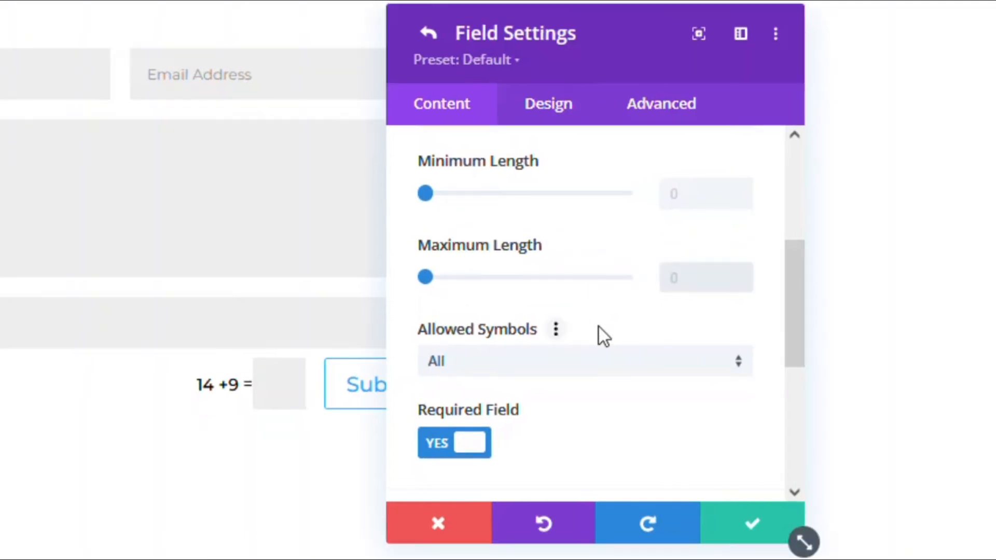
scroll(599, 328, "down", 3)
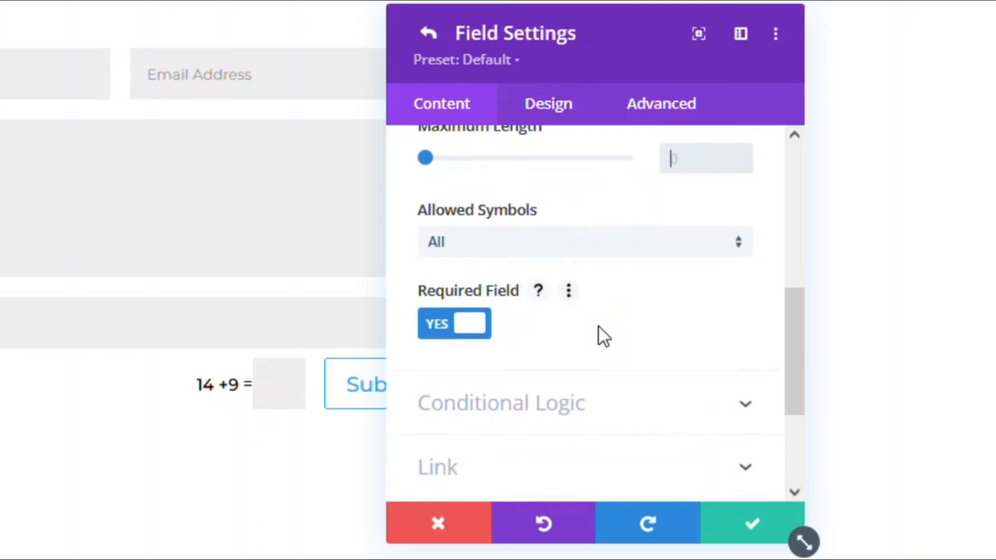
left_click(609, 243)
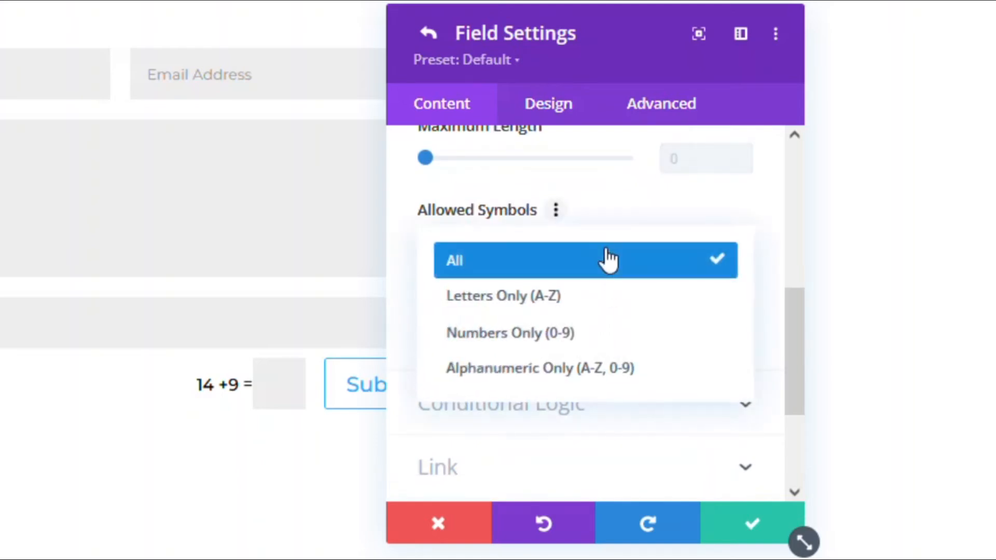
left_click(560, 333)
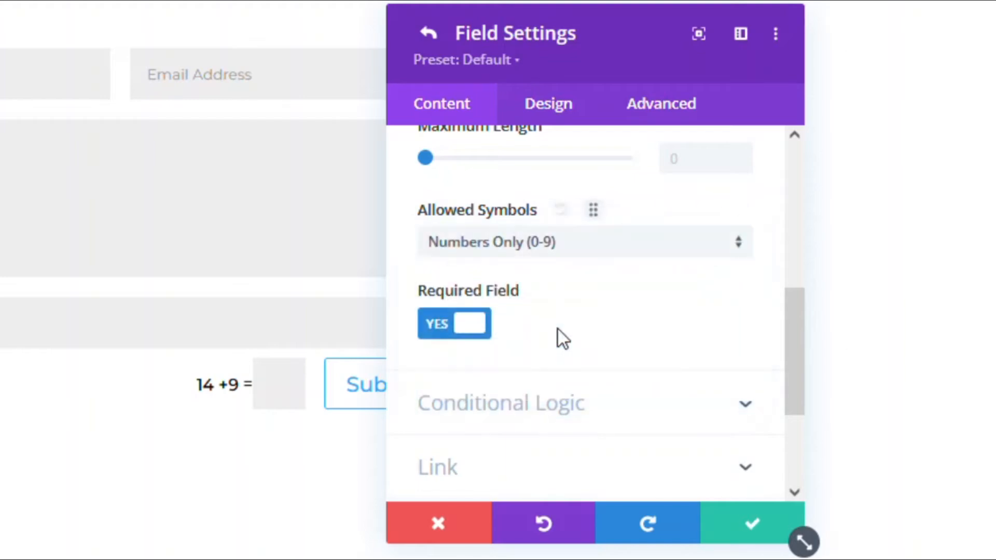
left_click(473, 332)
scroll(612, 327, "down", 4)
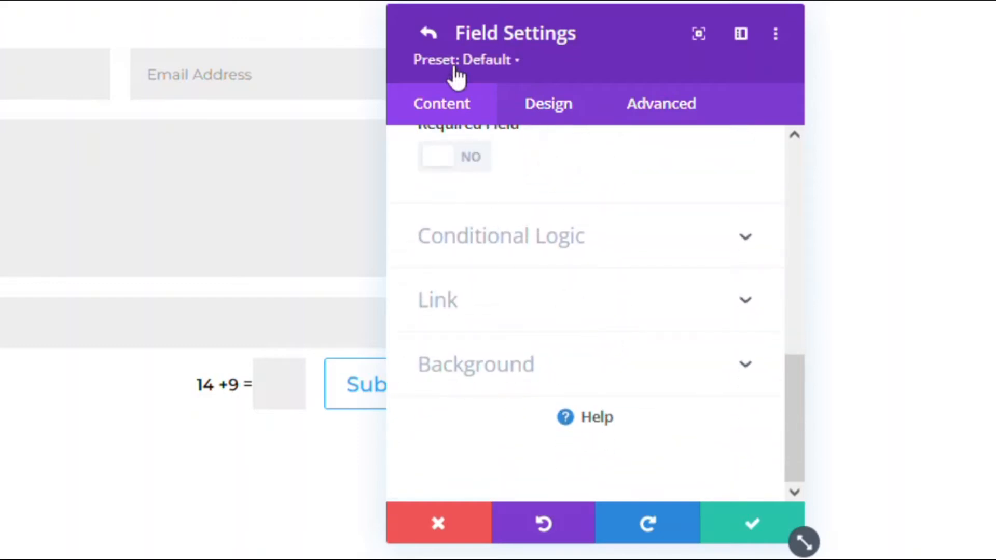
Move the Phone field above Message in the field list and save the form.
left_click(460, 118)
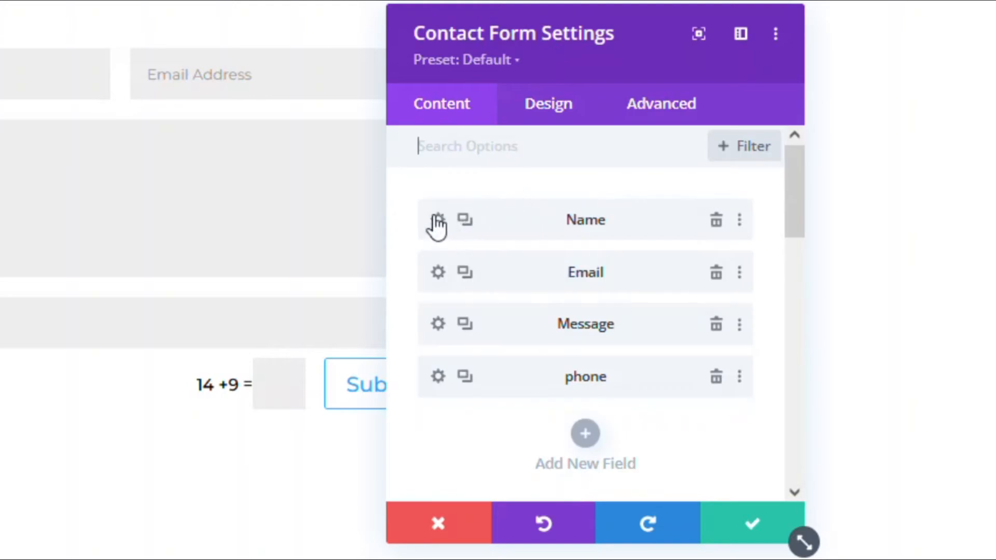
left_click_drag(529, 350, 530, 233)
left_click_drag(527, 375, 703, 304)
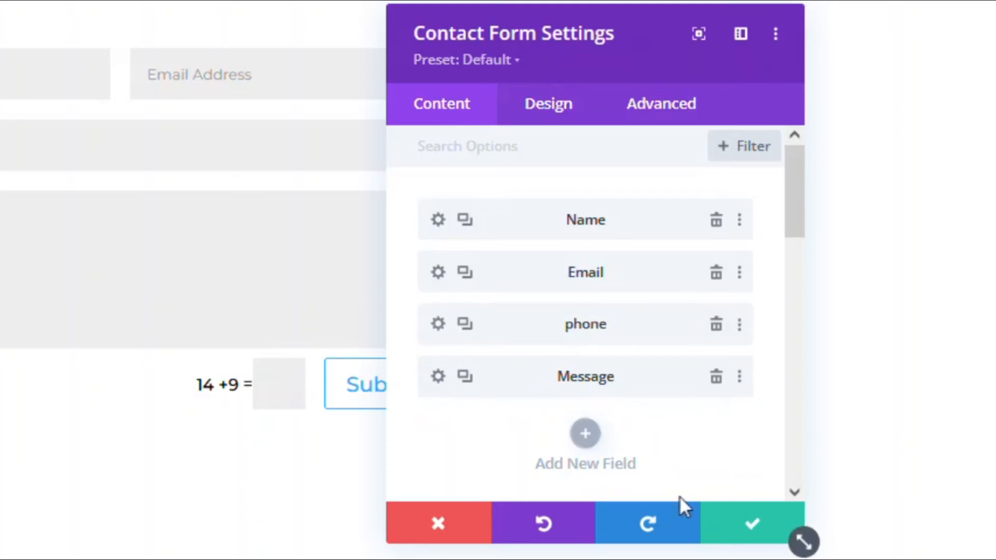
left_click(752, 532)
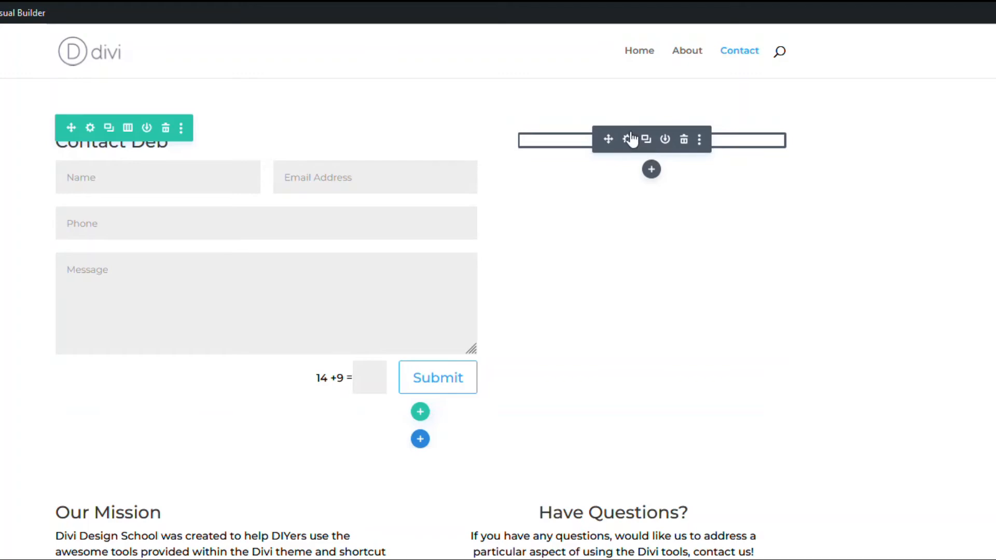
Write 'Or contact by Email:' in the Text module with the owner's e-mail address below.
left_click(629, 139)
scroll(537, 386, "down", 3)
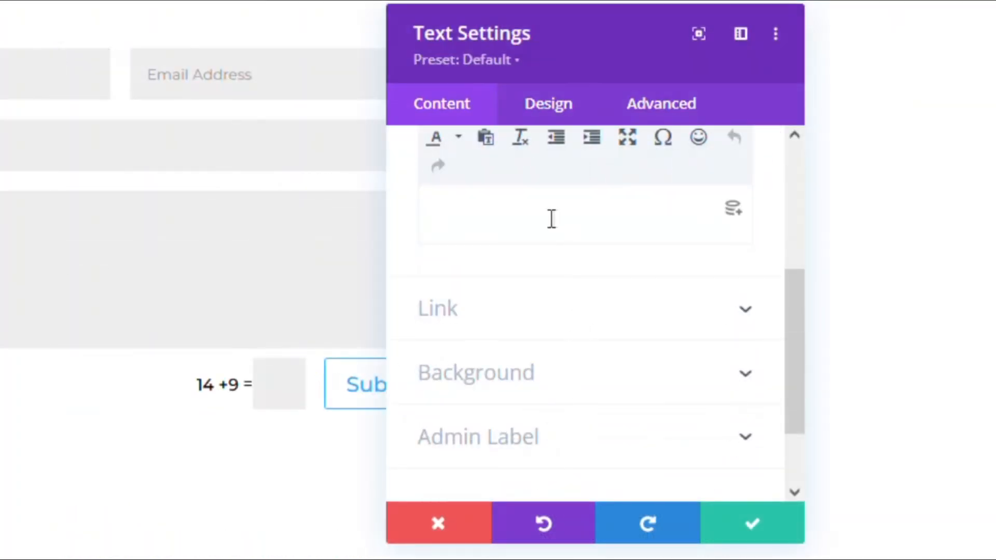
scroll(636, 397, "up", 5)
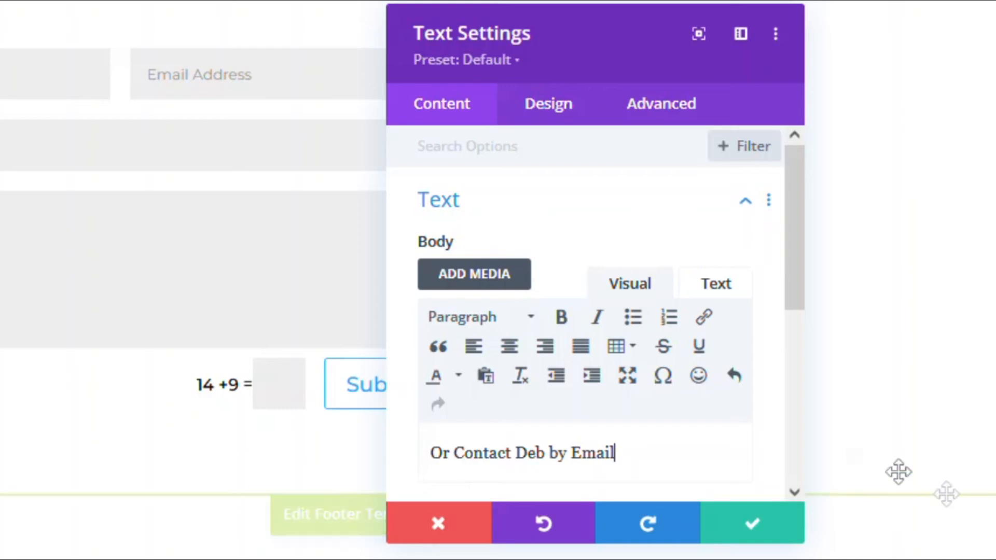
scroll(634, 338, "down", 2)
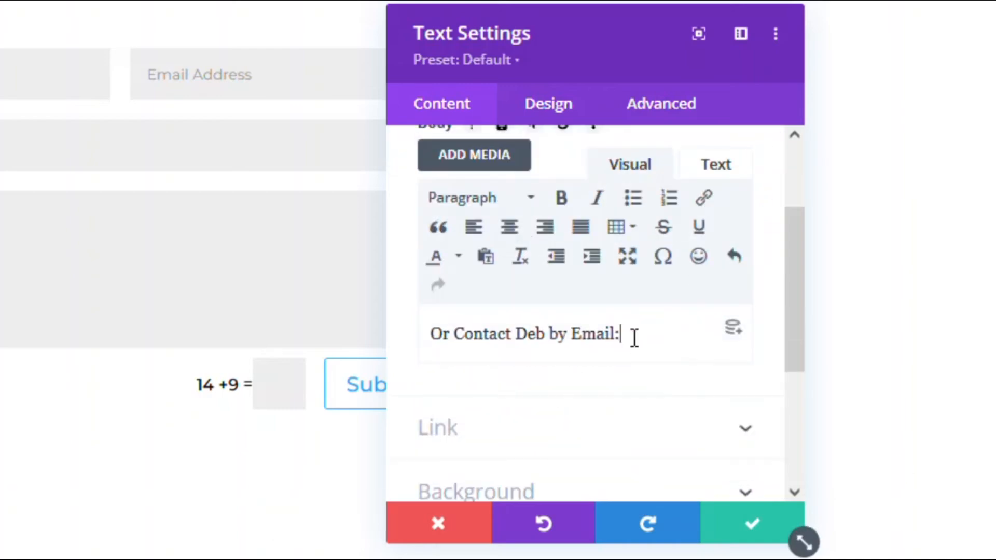
key("Return")
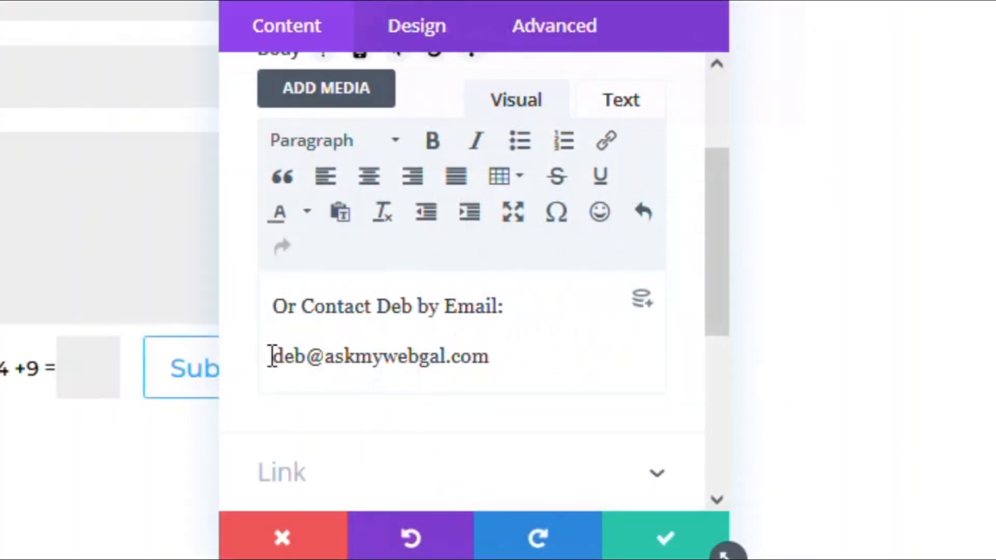
left_click_drag(283, 358, 493, 362)
key("ctrl+c")
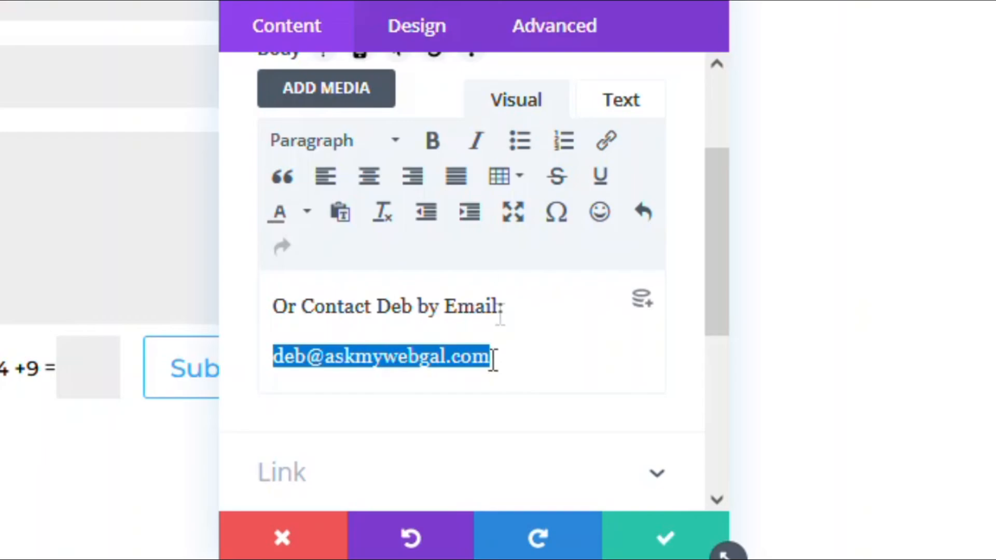
Link the selected email address with a 'mailto:' URL followed by the pasted address.
left_click(607, 139)
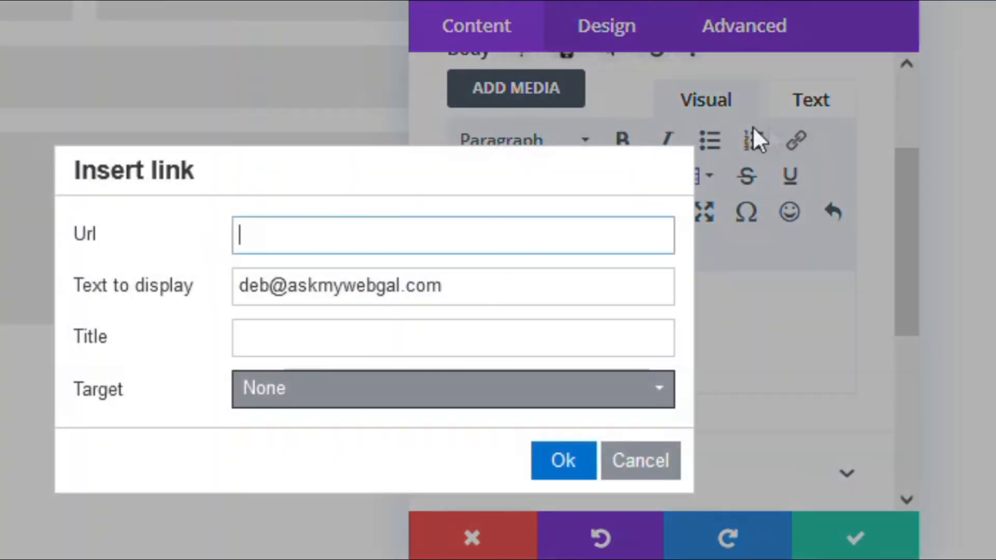
left_click(264, 234)
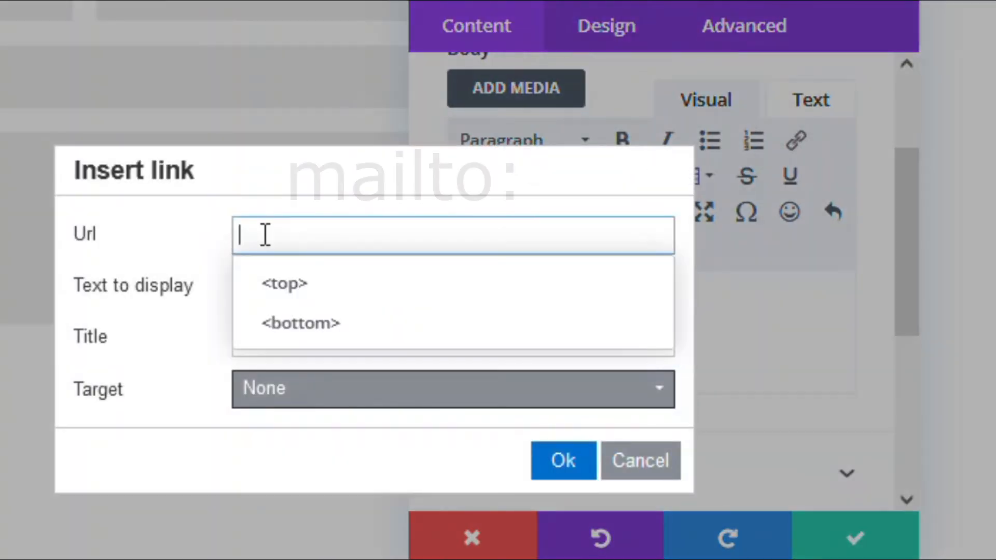
type("mailto")
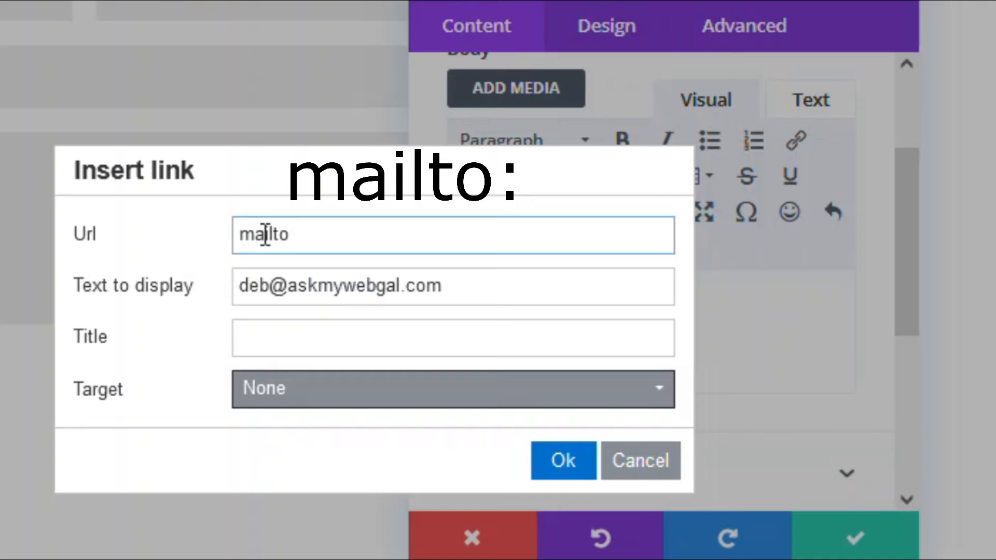
type(":")
key("ctrl+v")
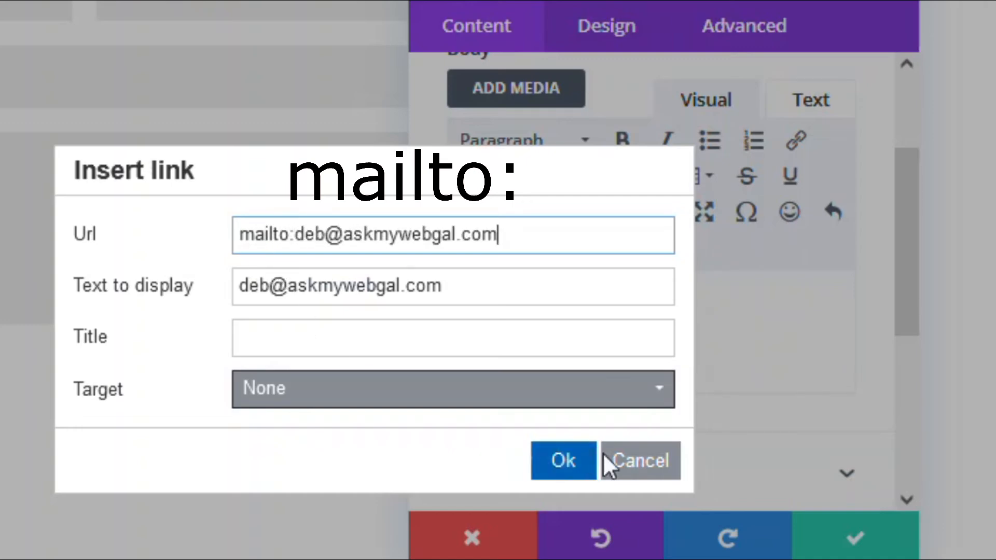
left_click(548, 473)
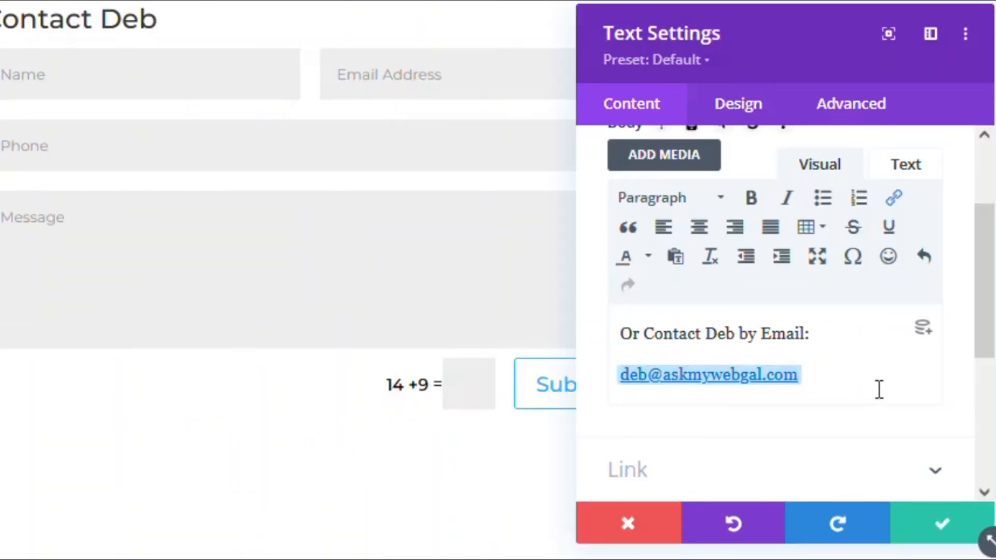
Deselect the linked email and save the Text module settings.
left_click(853, 330)
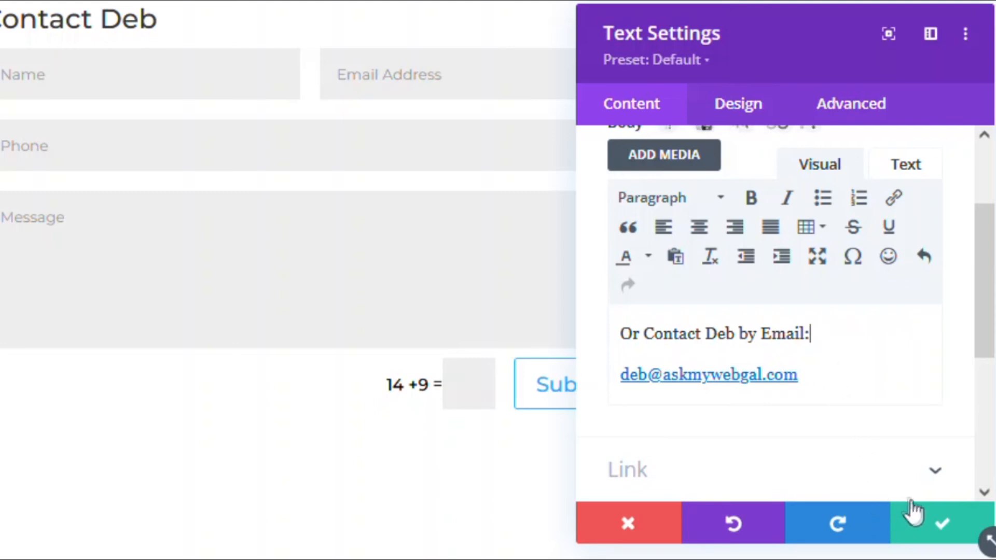
left_click(926, 525)
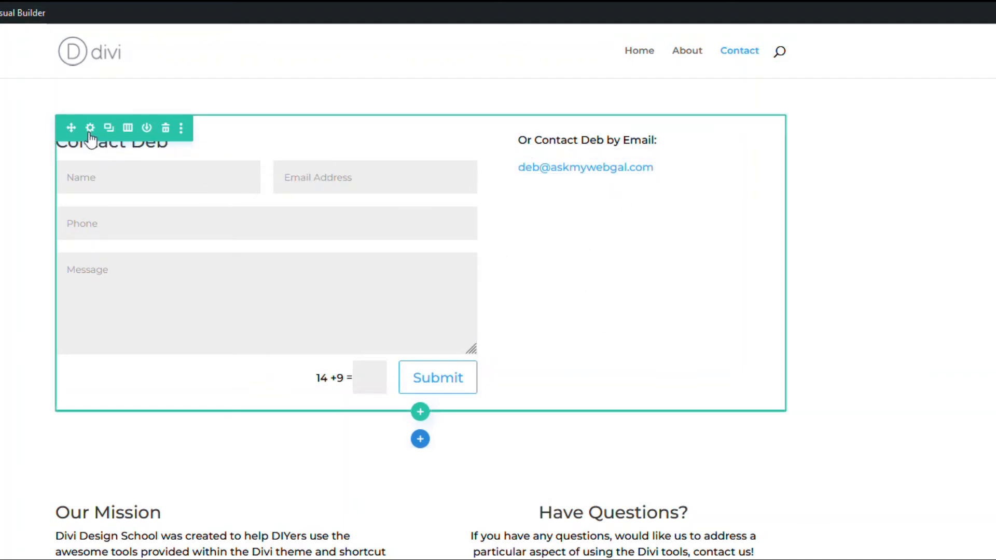
Switch the row to a 2/3 + 1/3 column layout, form wide and email narrow.
left_click(128, 128)
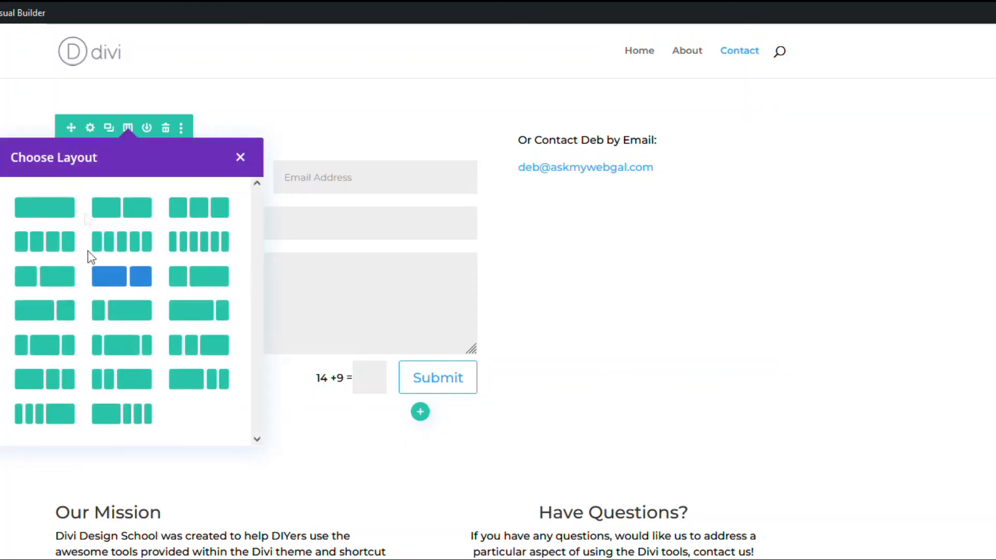
left_click(70, 318)
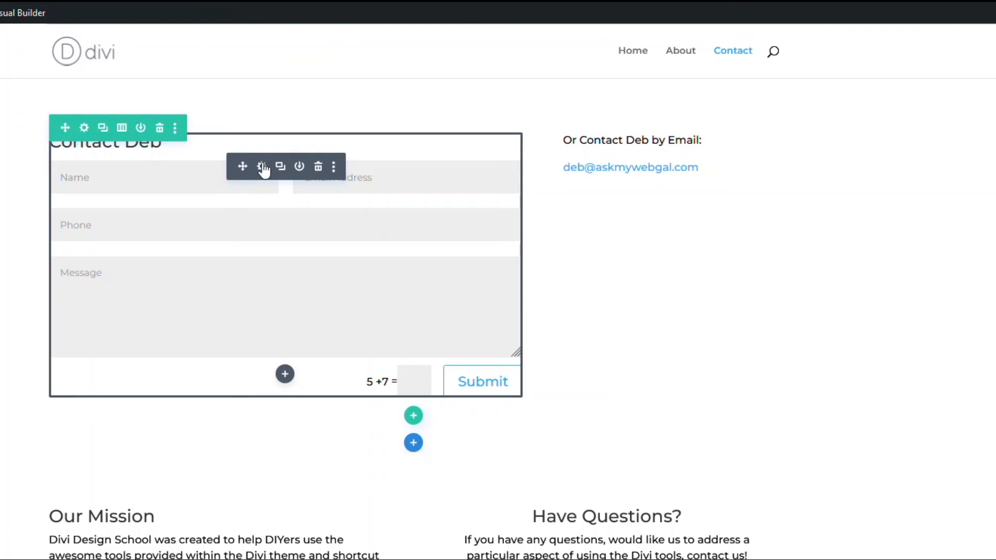
Open the contact form module's settings and go to its Design tab.
left_click(262, 167)
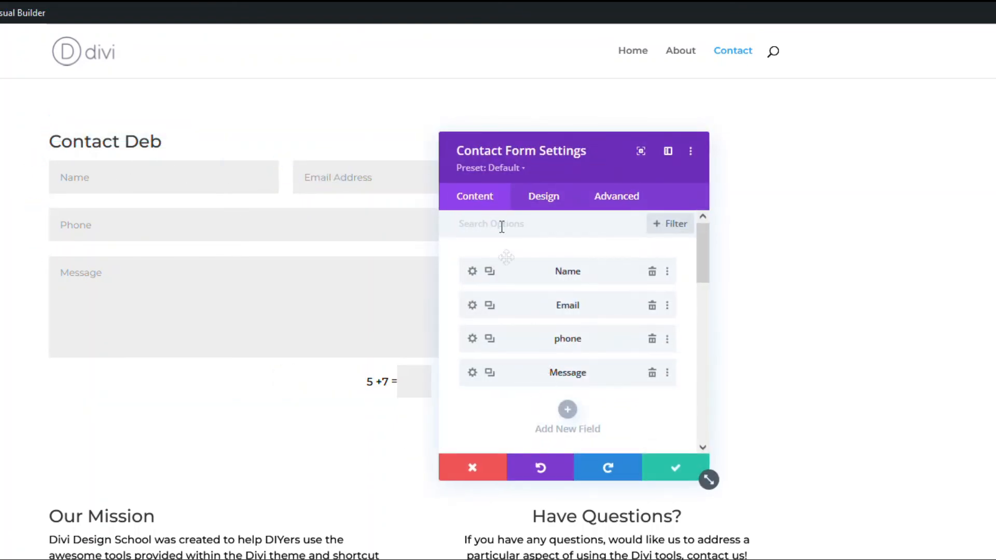
scroll(501, 345, "down", 10)
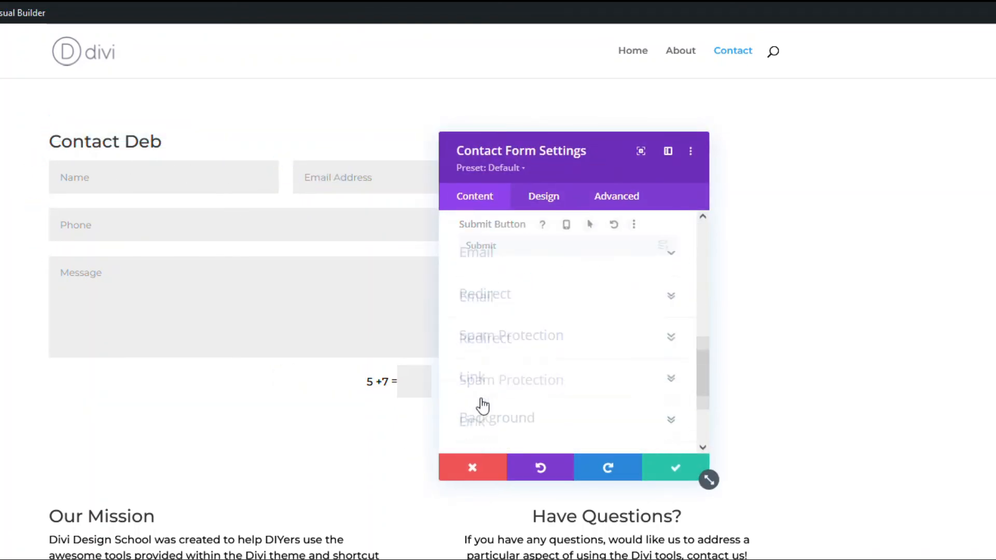
scroll(498, 329, "down", 3)
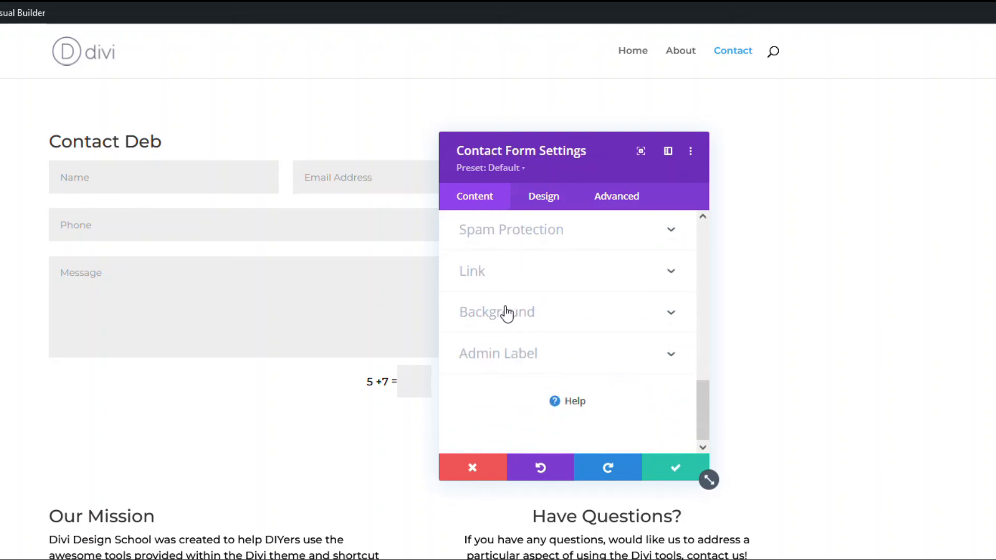
left_click(553, 203)
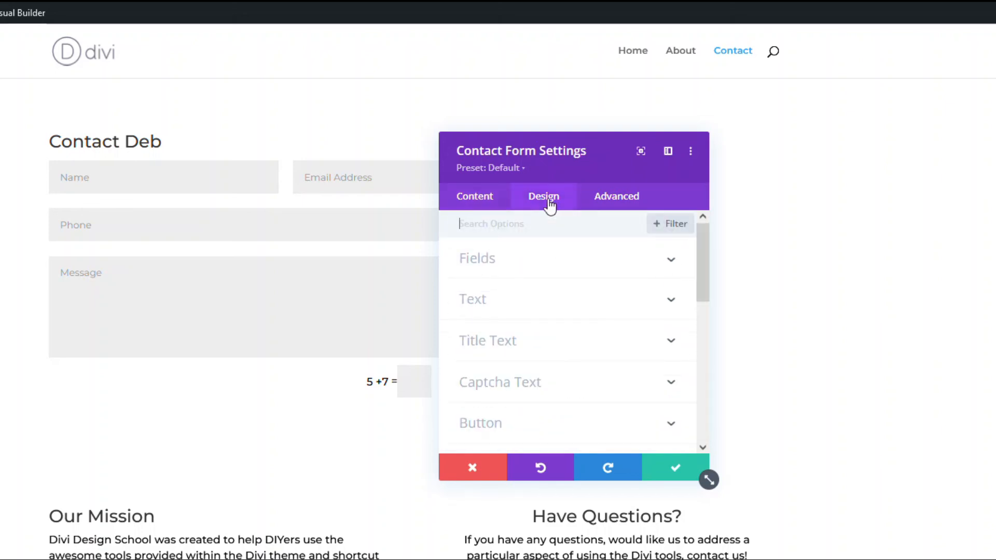
Expand the Fields toggle and review its colour, margin, padding and font options.
left_click(480, 258)
scroll(514, 332, "down", 2)
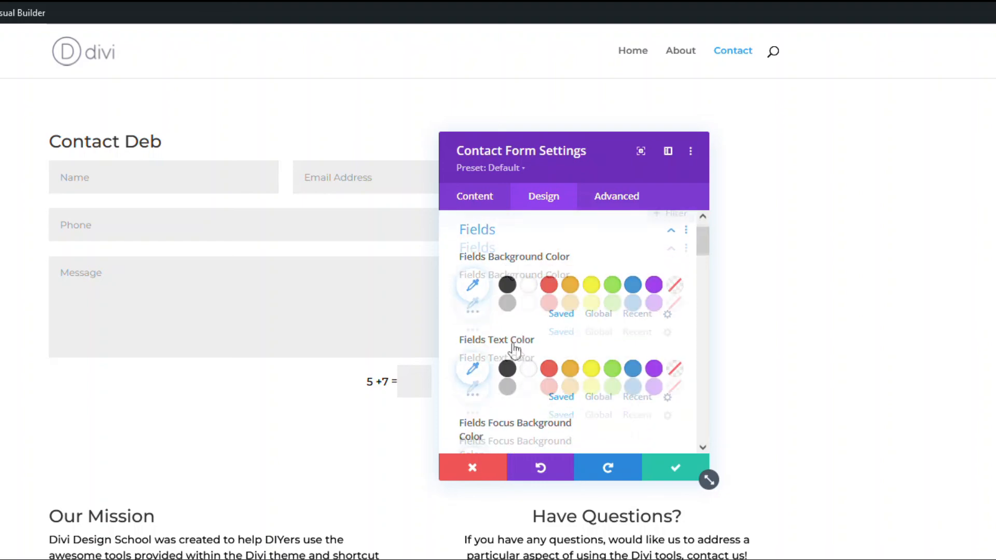
scroll(508, 300, "up", 2)
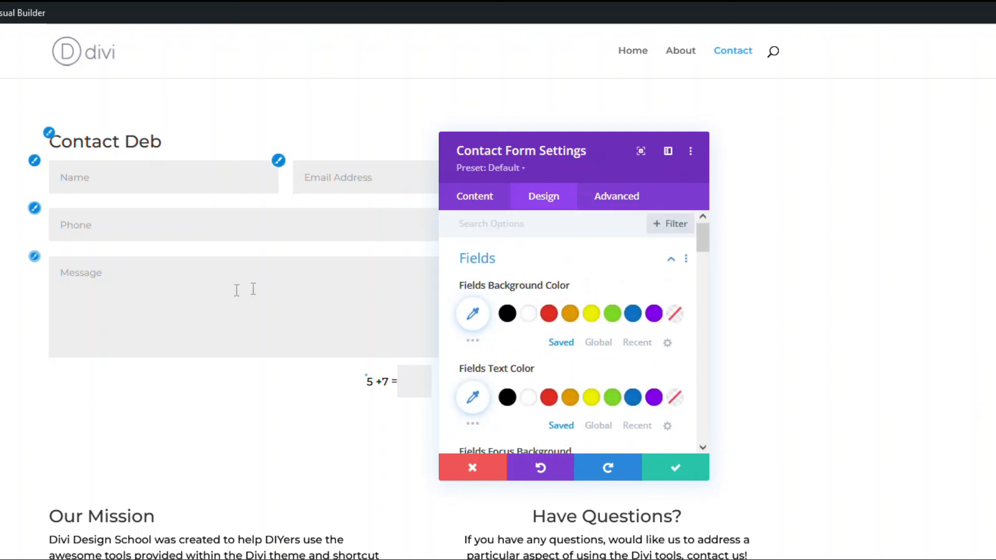
scroll(567, 328, "down", 2)
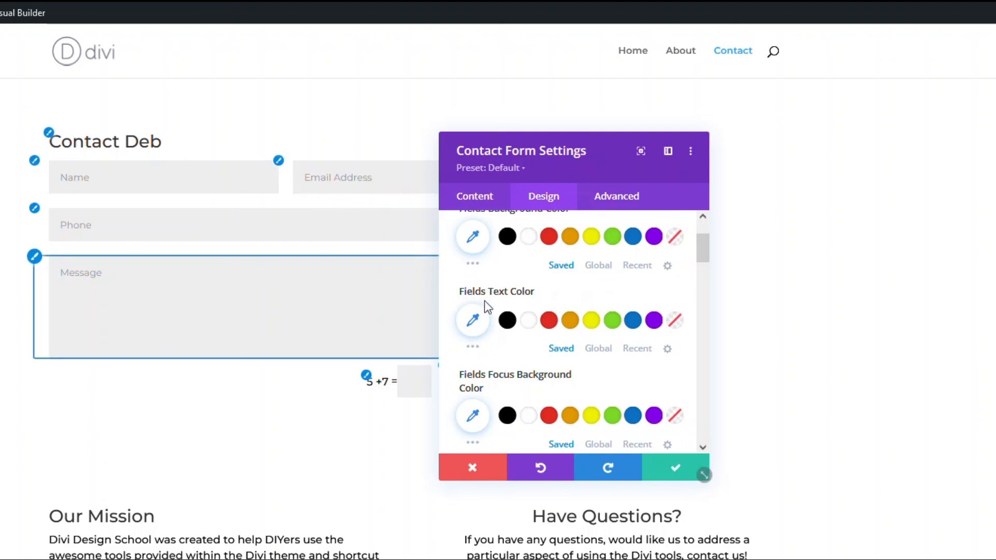
scroll(485, 311, "down", 3)
scroll(490, 307, "down", 2)
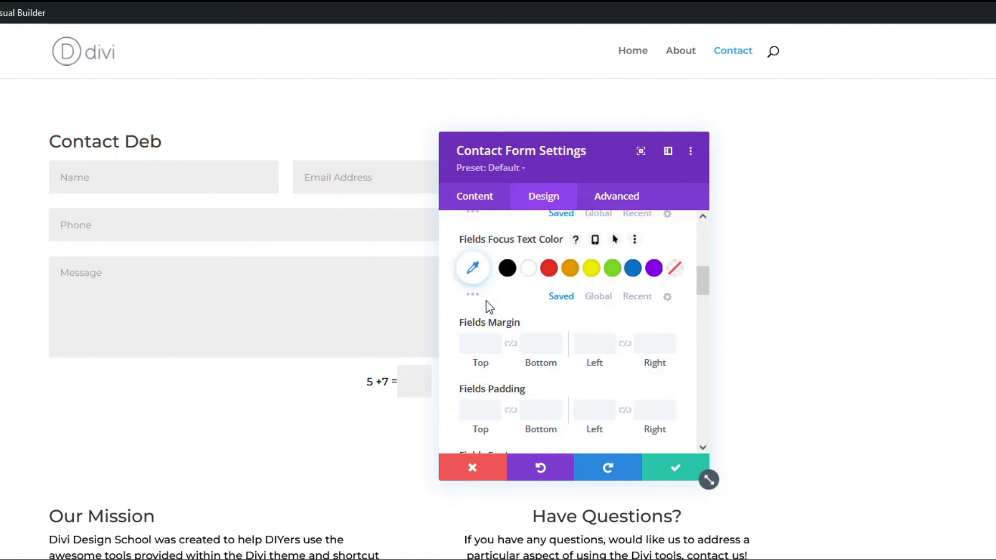
scroll(489, 307, "down", 2)
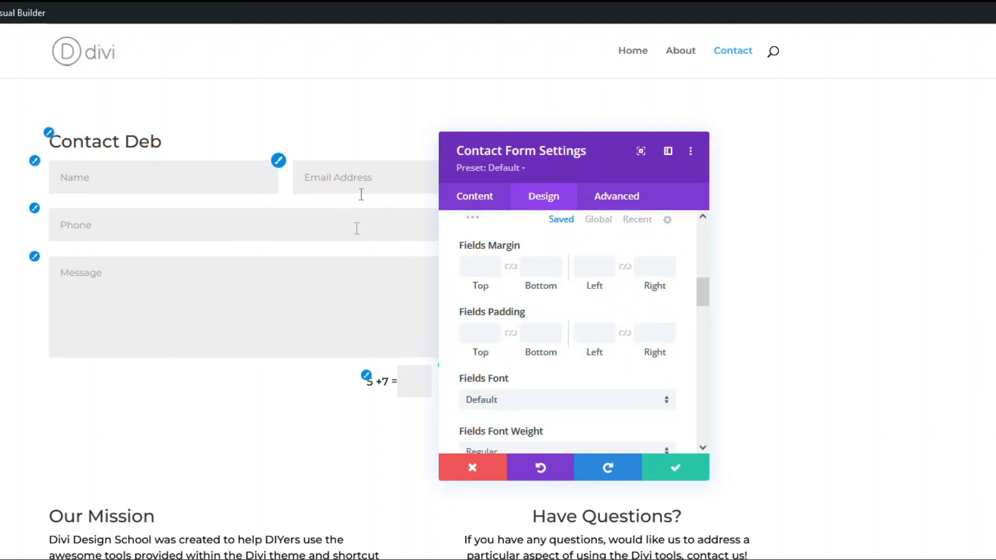
Preview the focused Message field styling, then save the contact form settings unchanged.
left_click(236, 321)
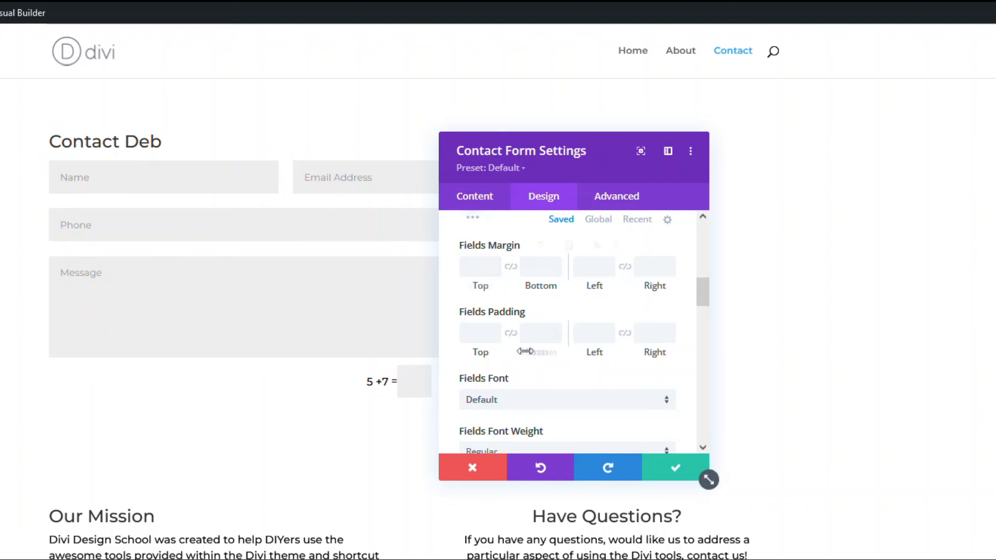
scroll(537, 337, "down", 4)
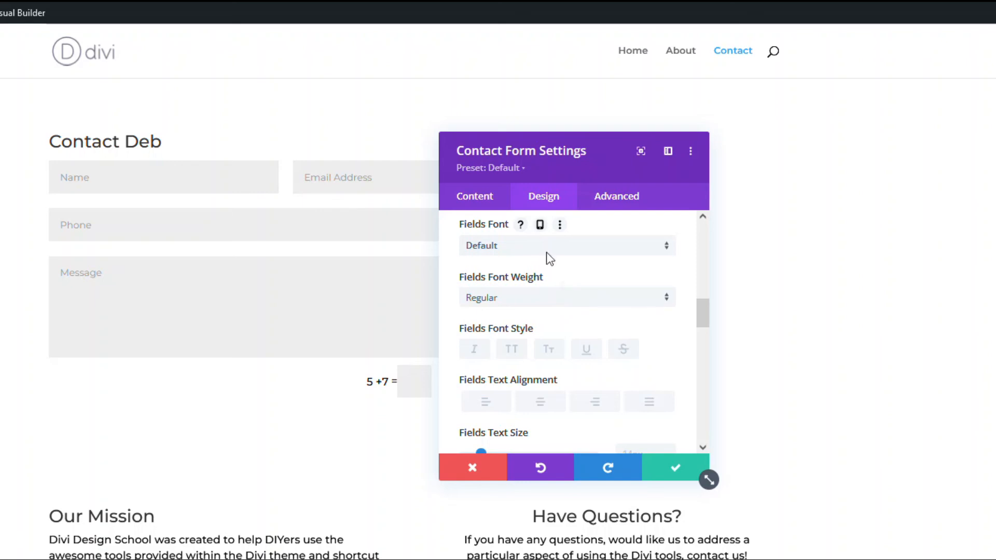
scroll(558, 310, "down", 3)
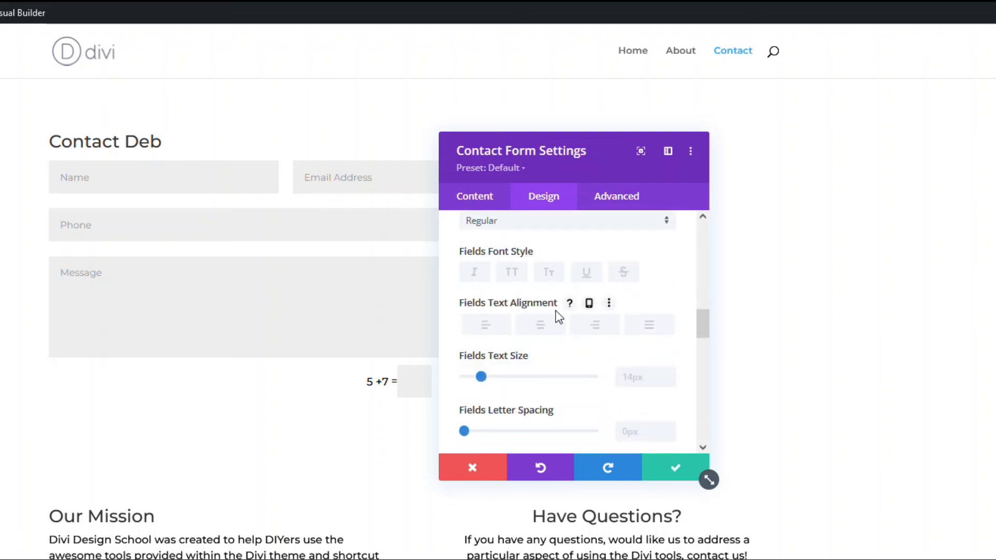
left_click(678, 469)
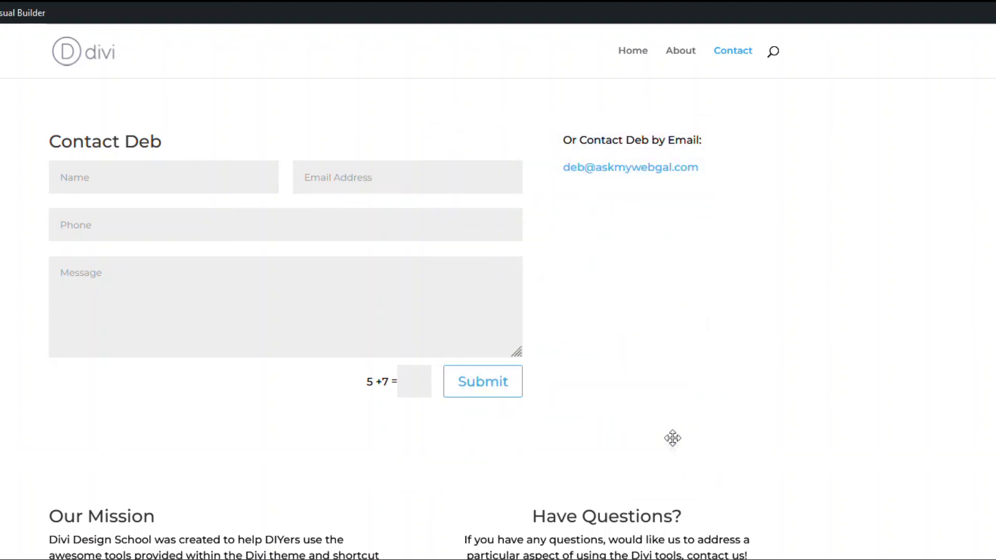